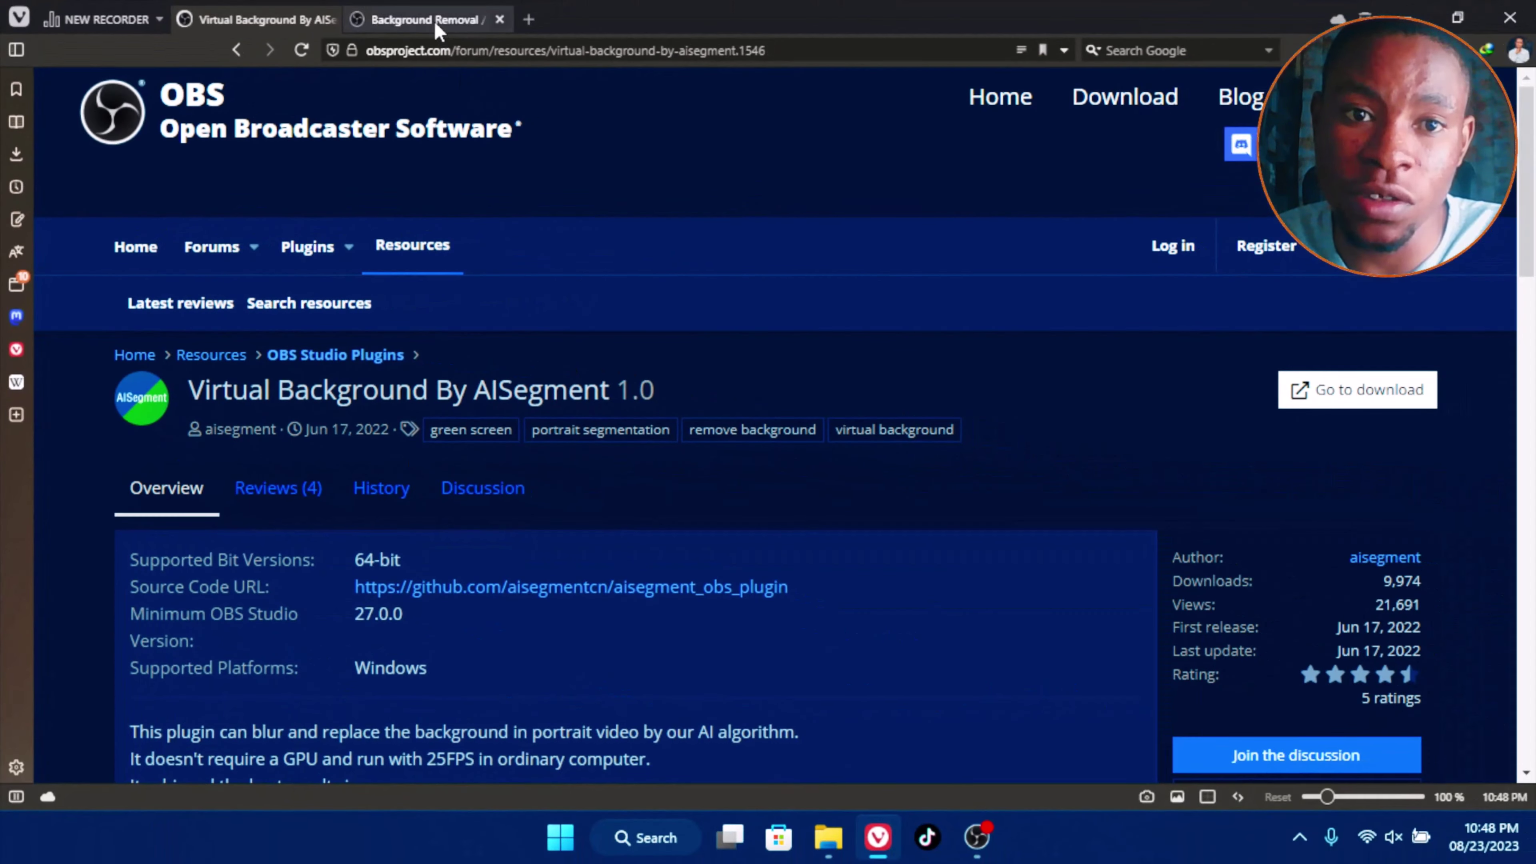
click(427, 19)
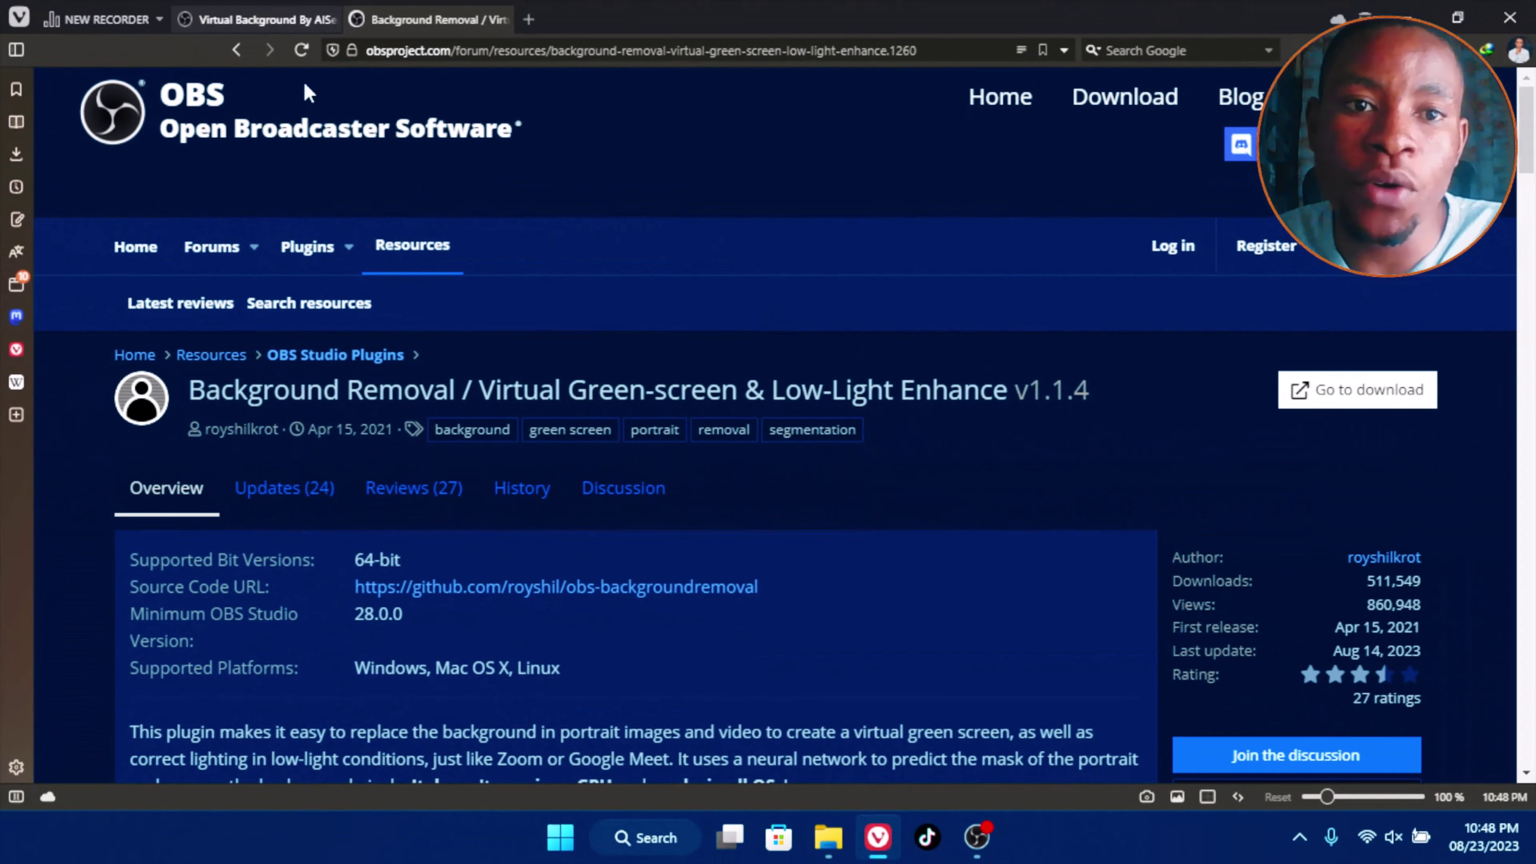
click(270, 22)
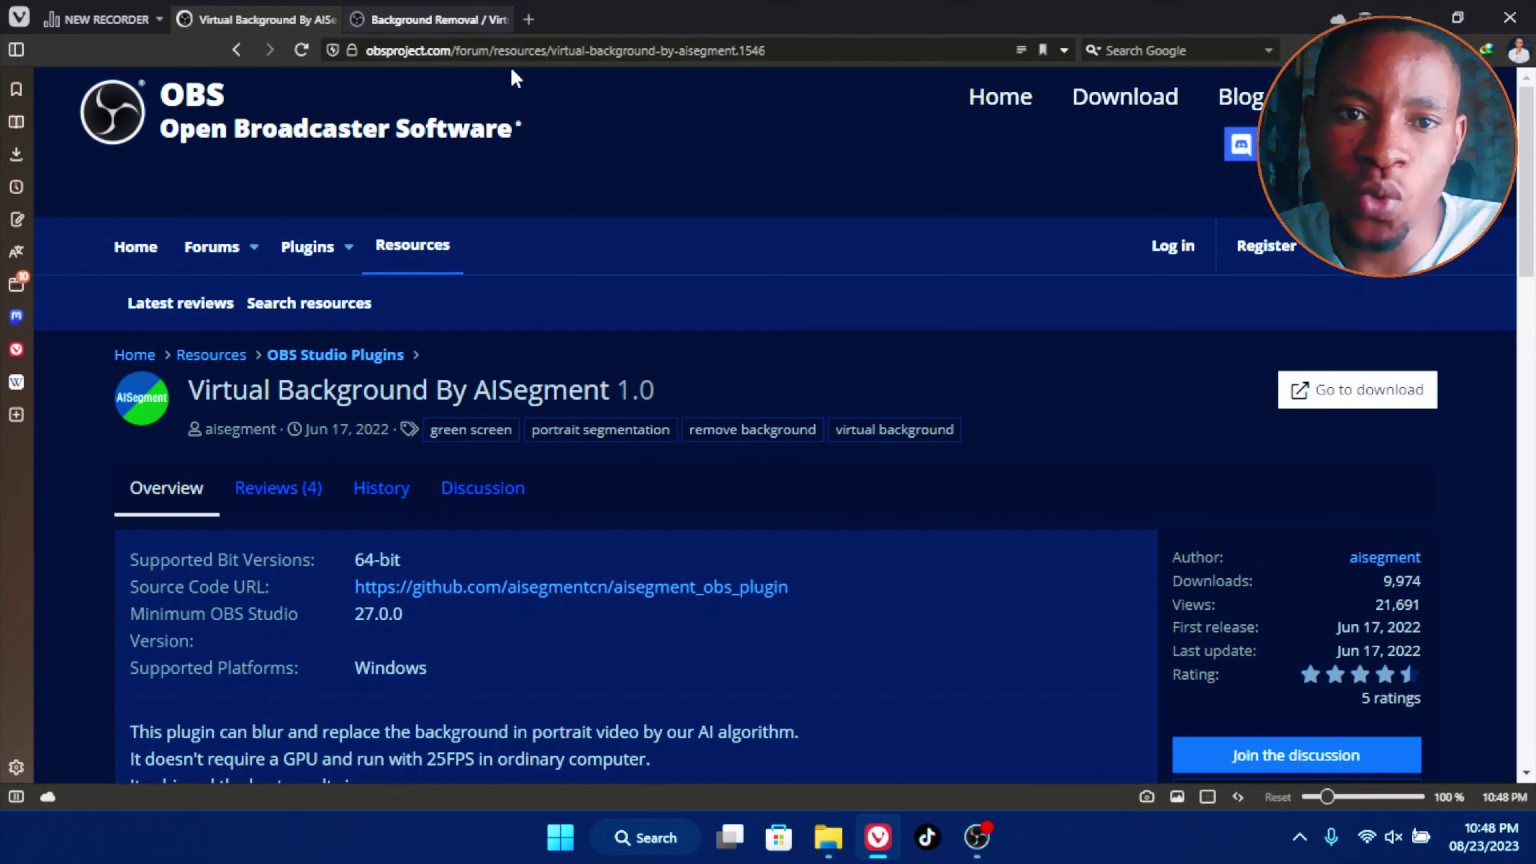
click(409, 30)
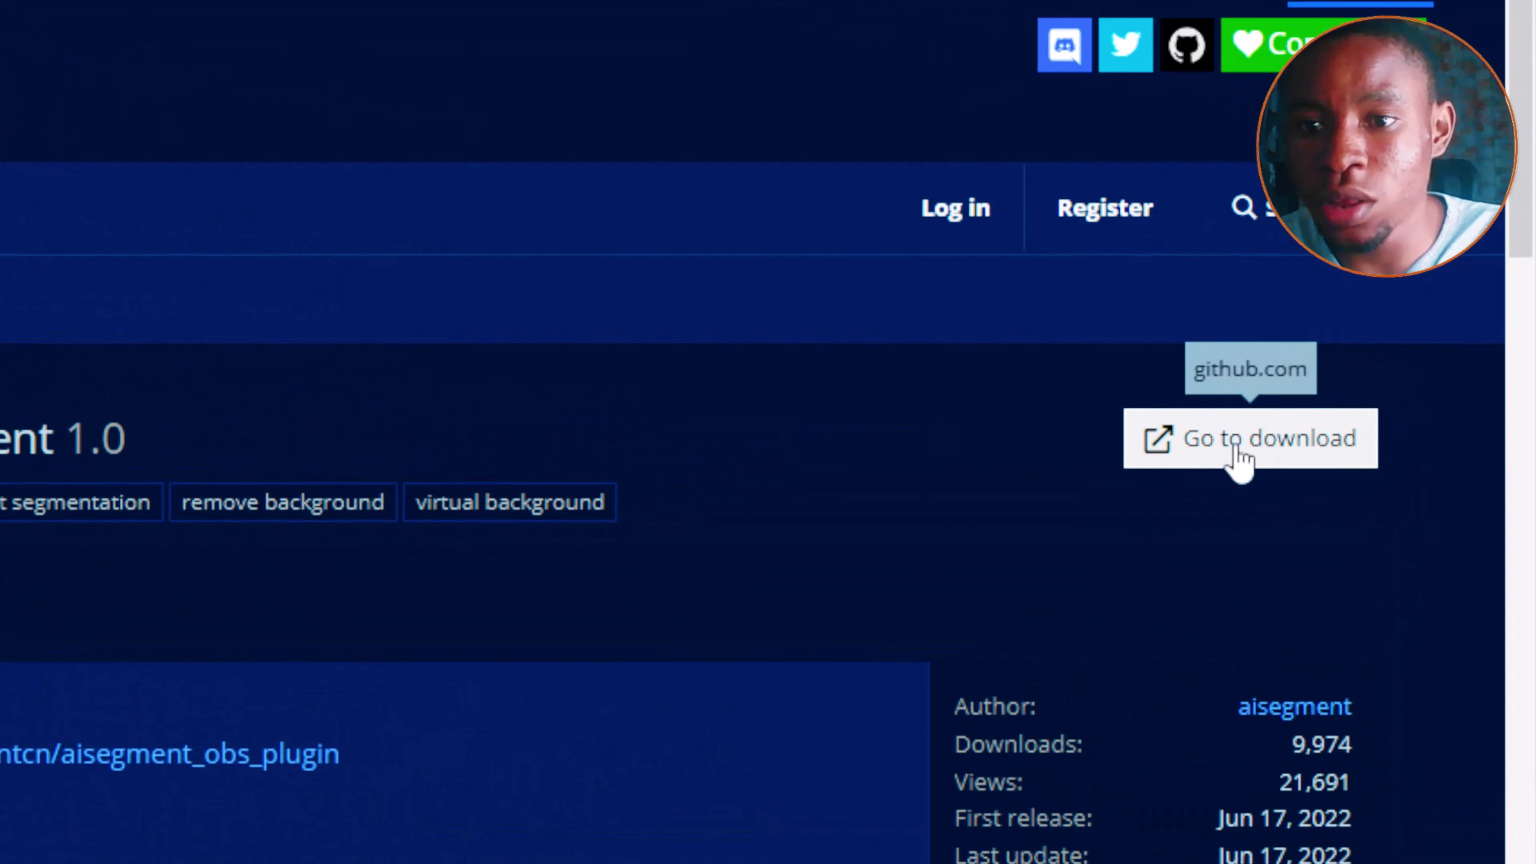
Download AI_remove_bg.zip through its raw link in the aisegment_obs_plugin GitHub repository, skipping the duplicate prompt
click(1240, 460)
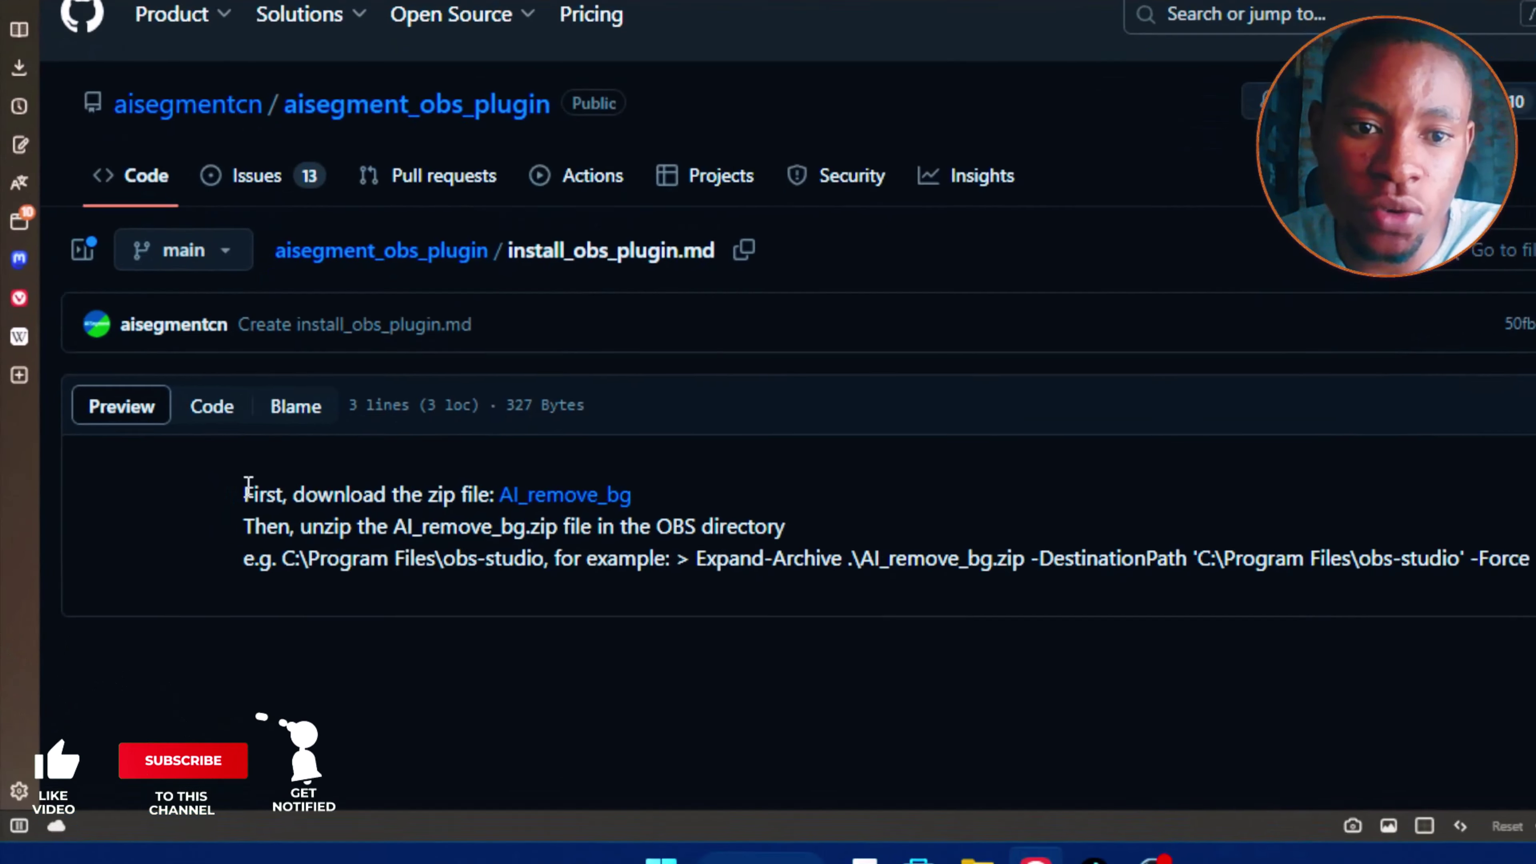
drag(245, 495, 464, 496)
click(476, 496)
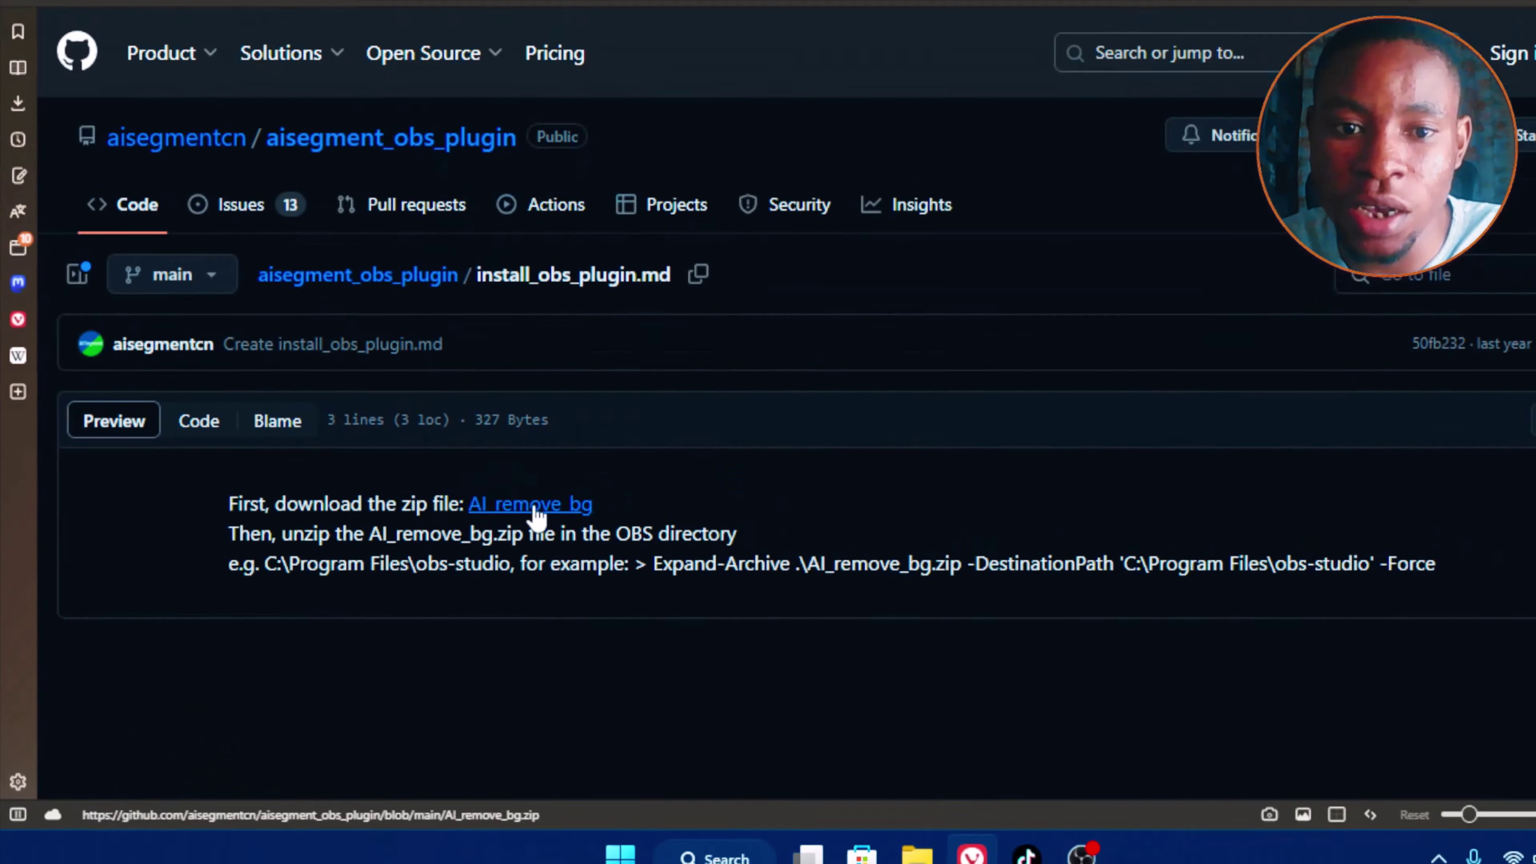
click(776, 450)
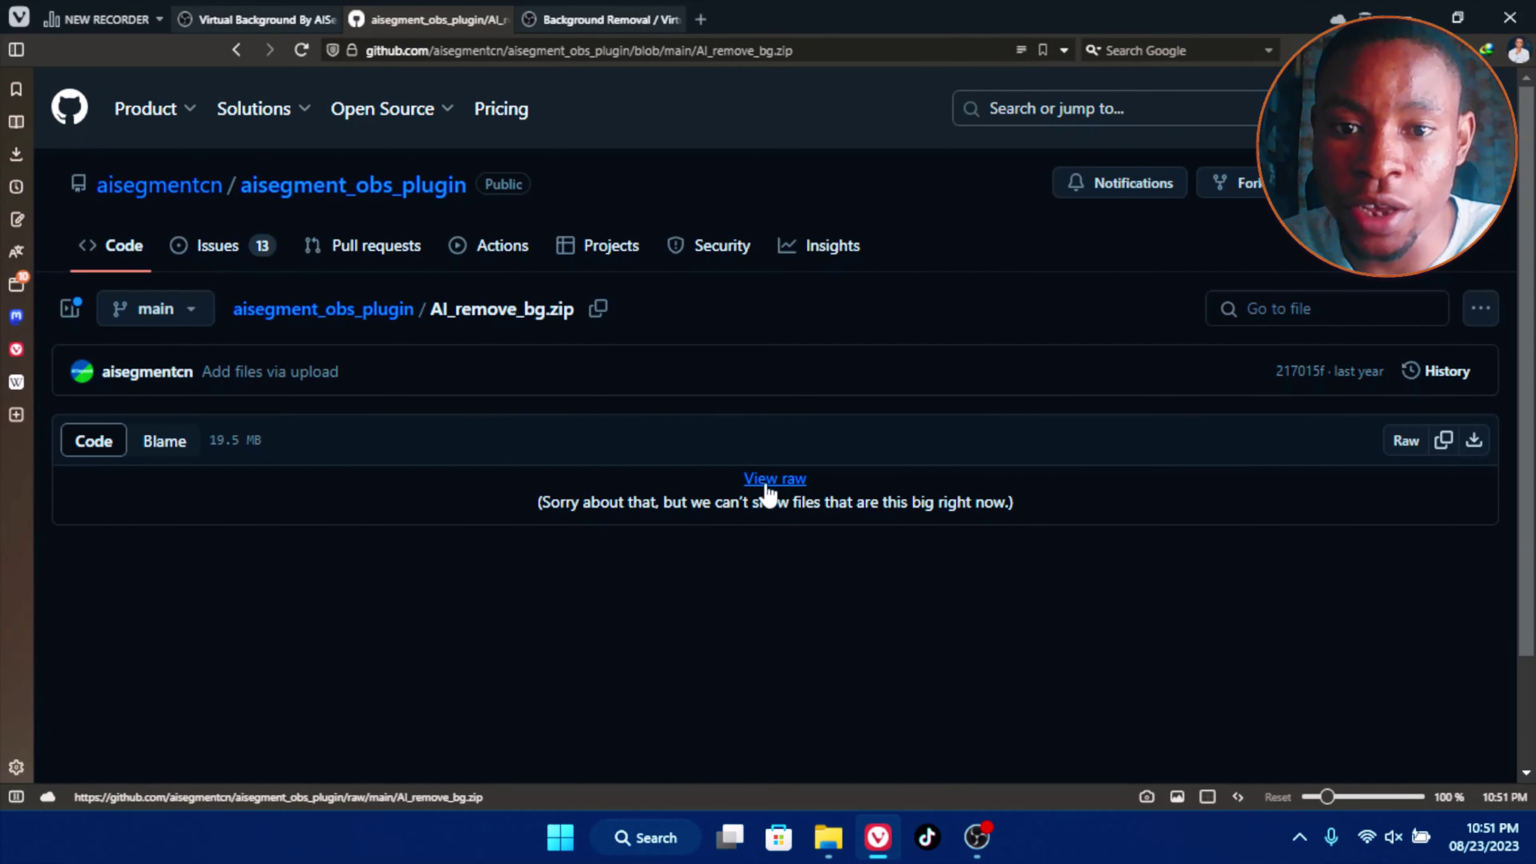
click(772, 481)
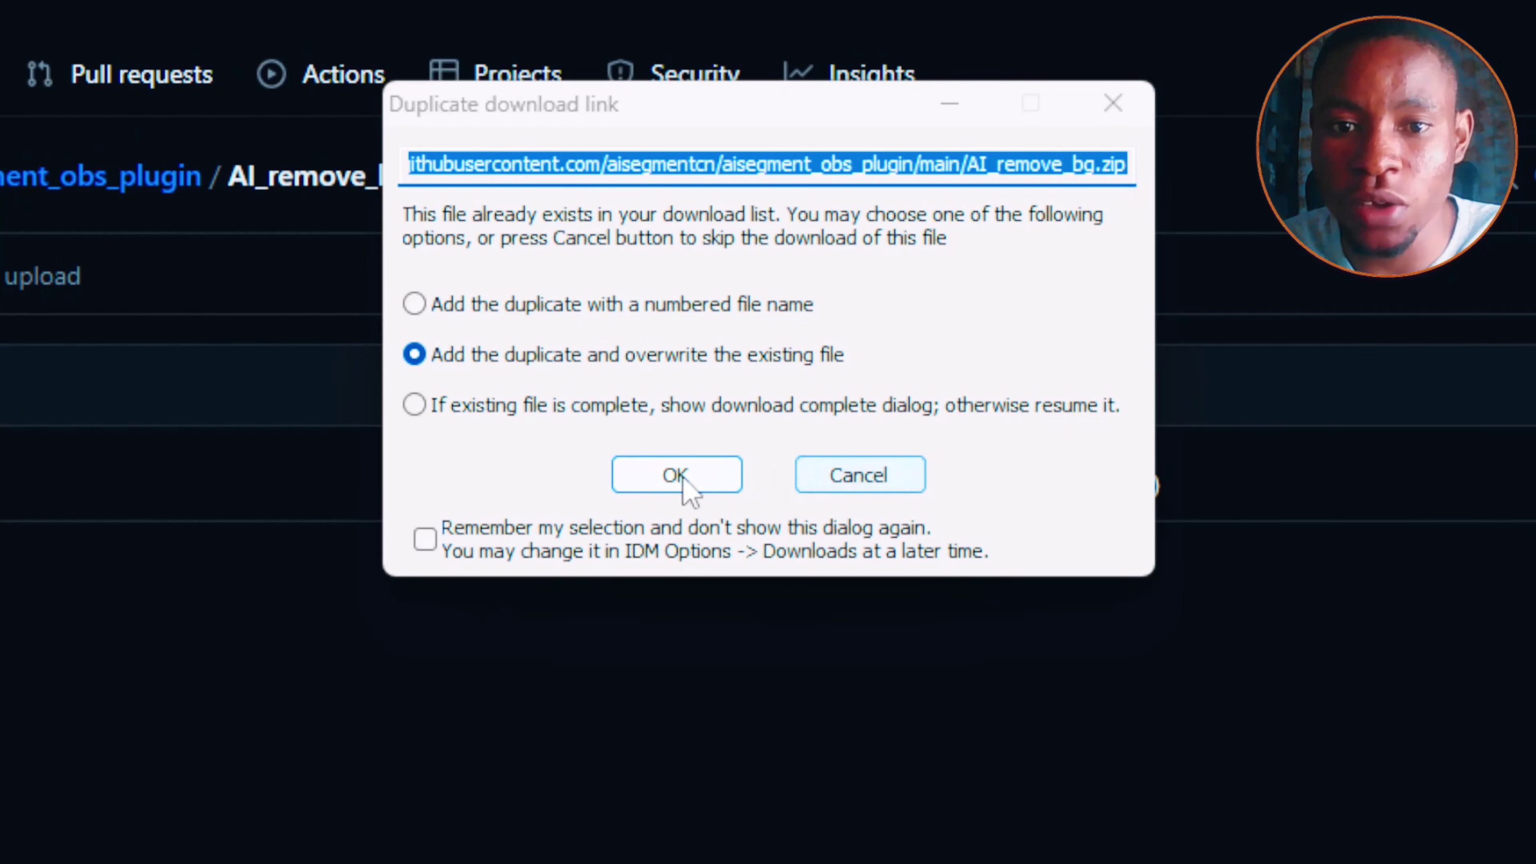
click(922, 478)
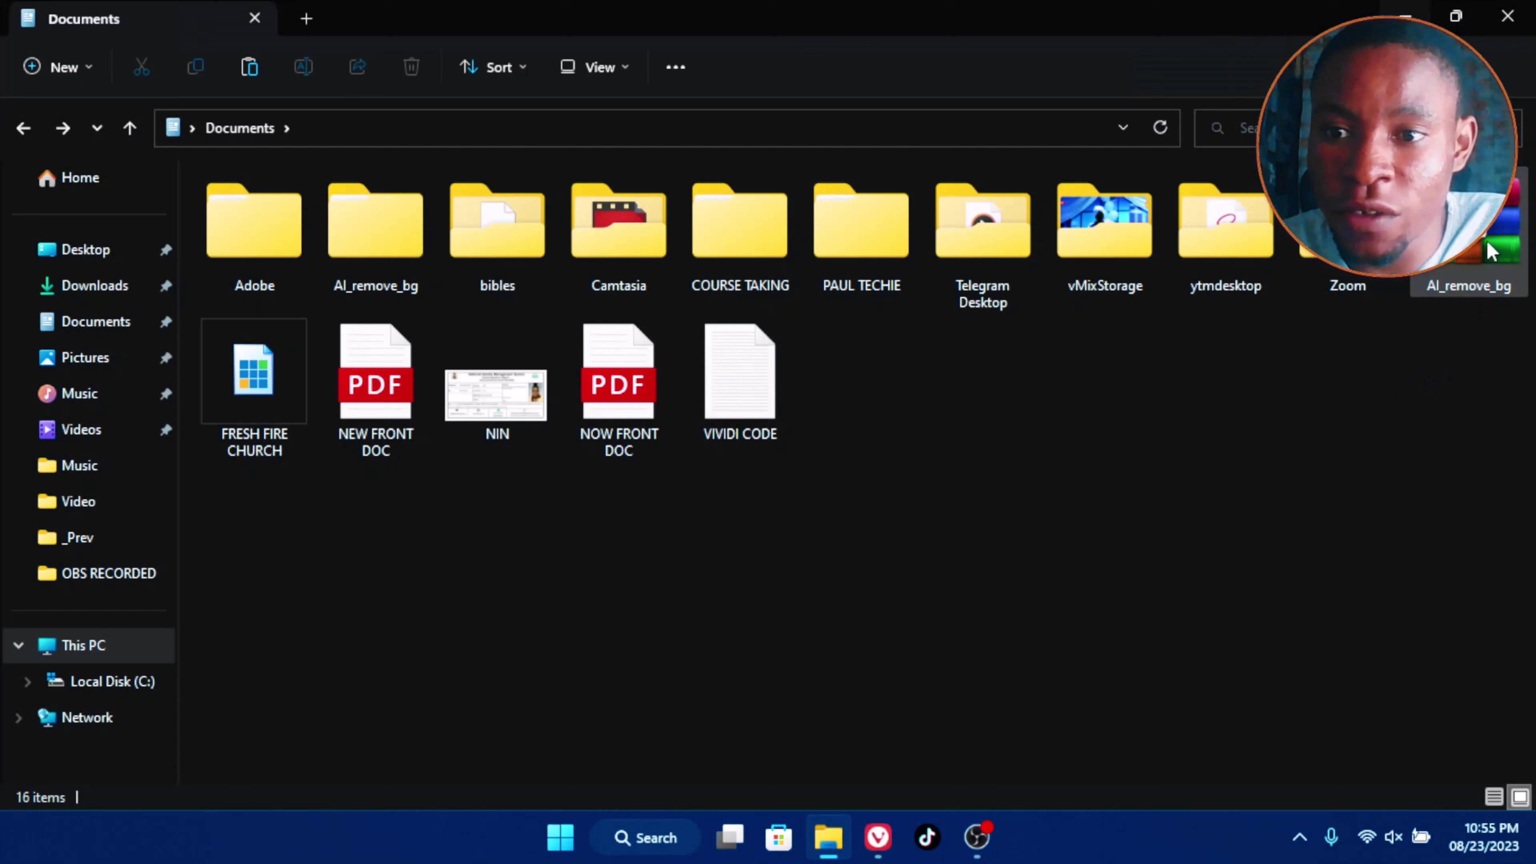
Extract AI_remove_bg.zip with WinRAR into an AI_remove_bg folder in Documents
click(1445, 286)
right_click(1445, 286)
click(1495, 248)
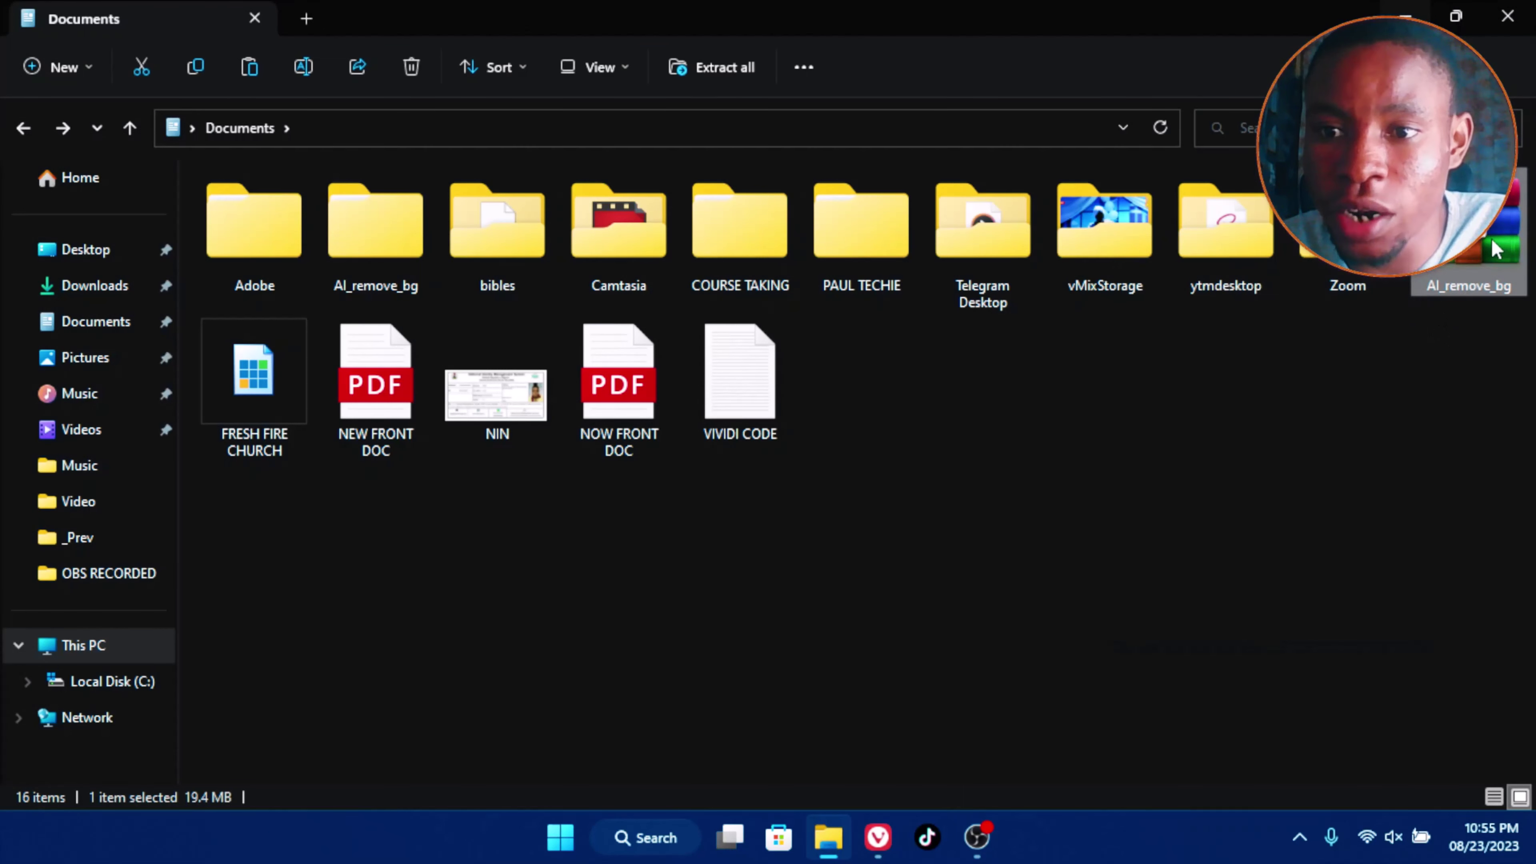
right_click(1495, 248)
mouse_move(1234, 586)
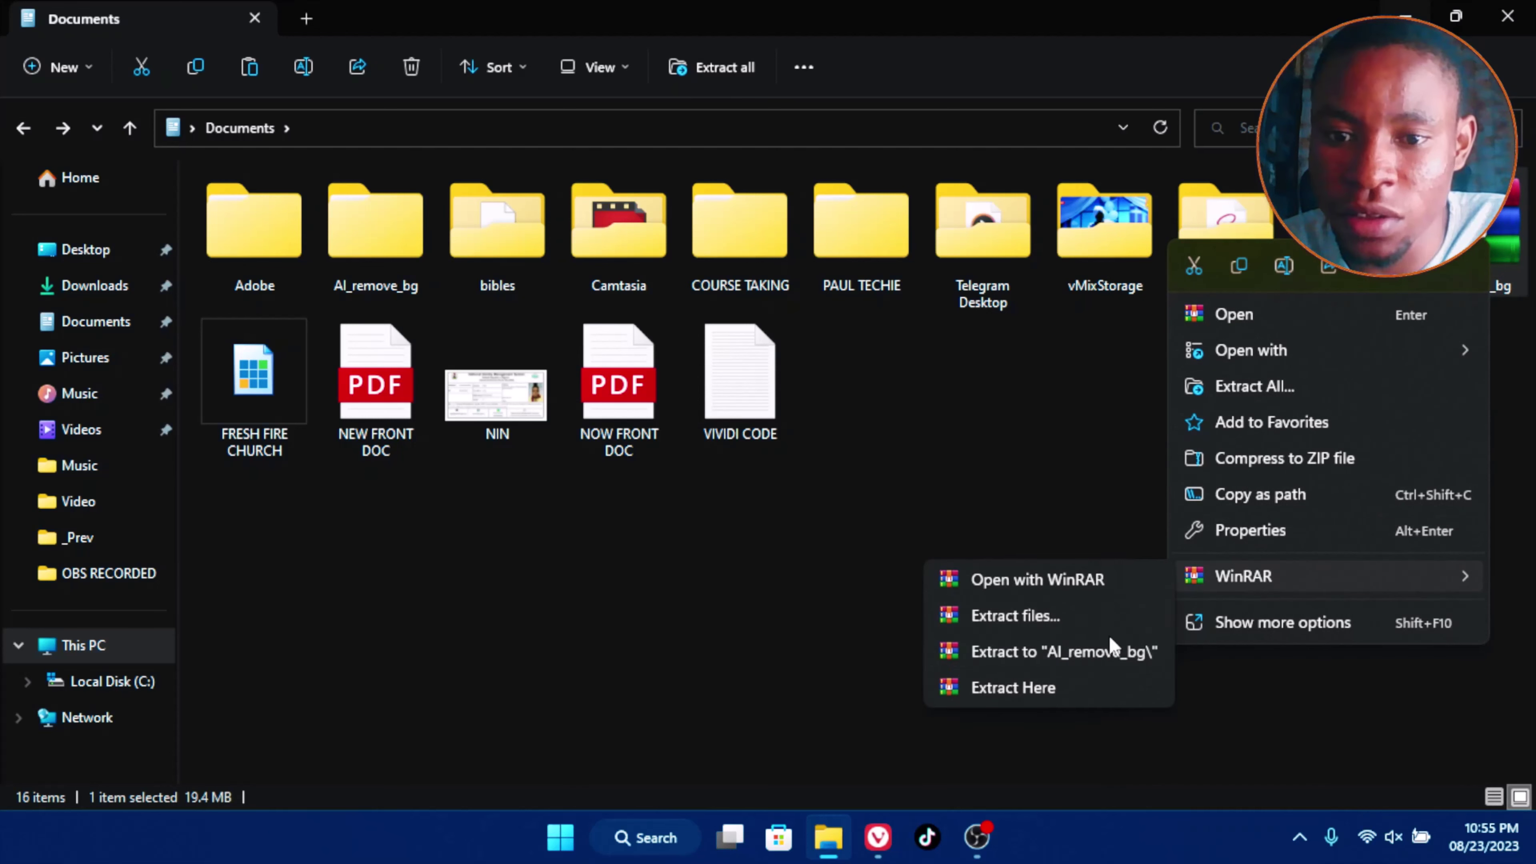
click(941, 445)
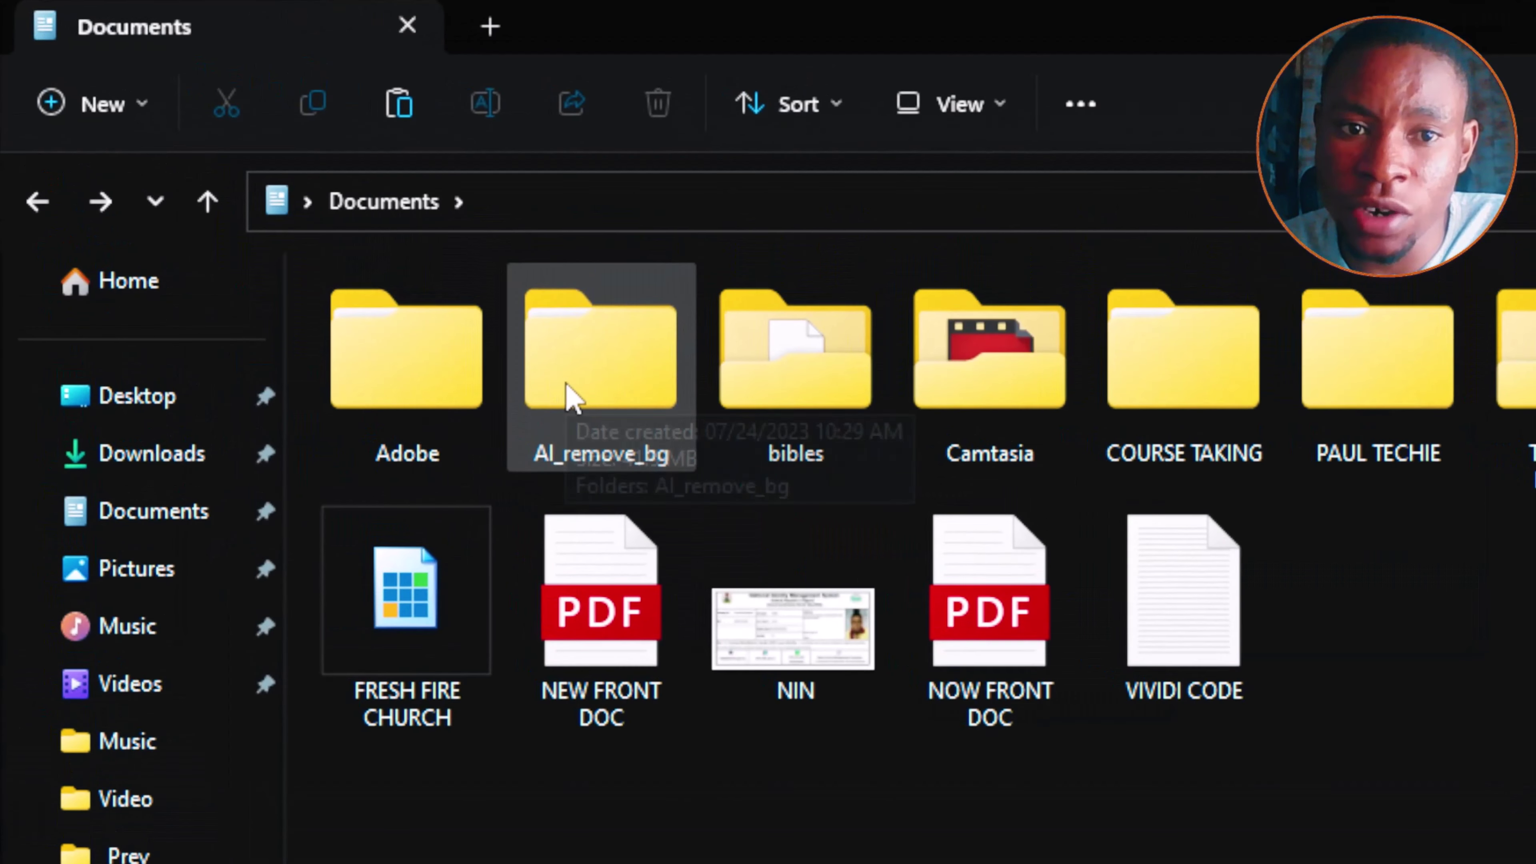
Open AI_remove_bg\AI_remove_bg to reveal its data and obs-plugins folders
click(355, 248)
double_click(572, 396)
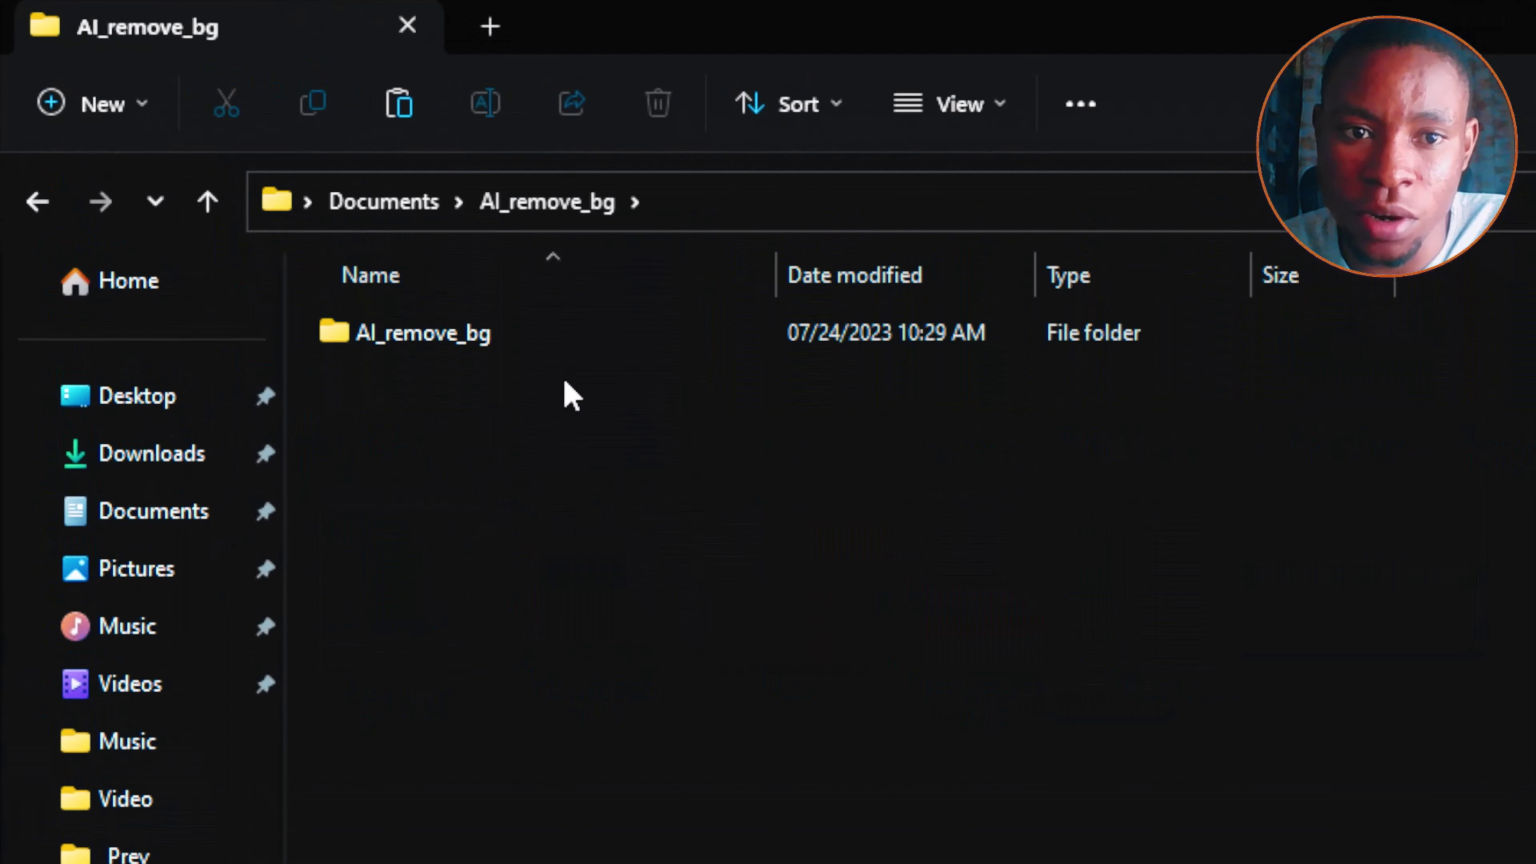
click(406, 348)
double_click(406, 348)
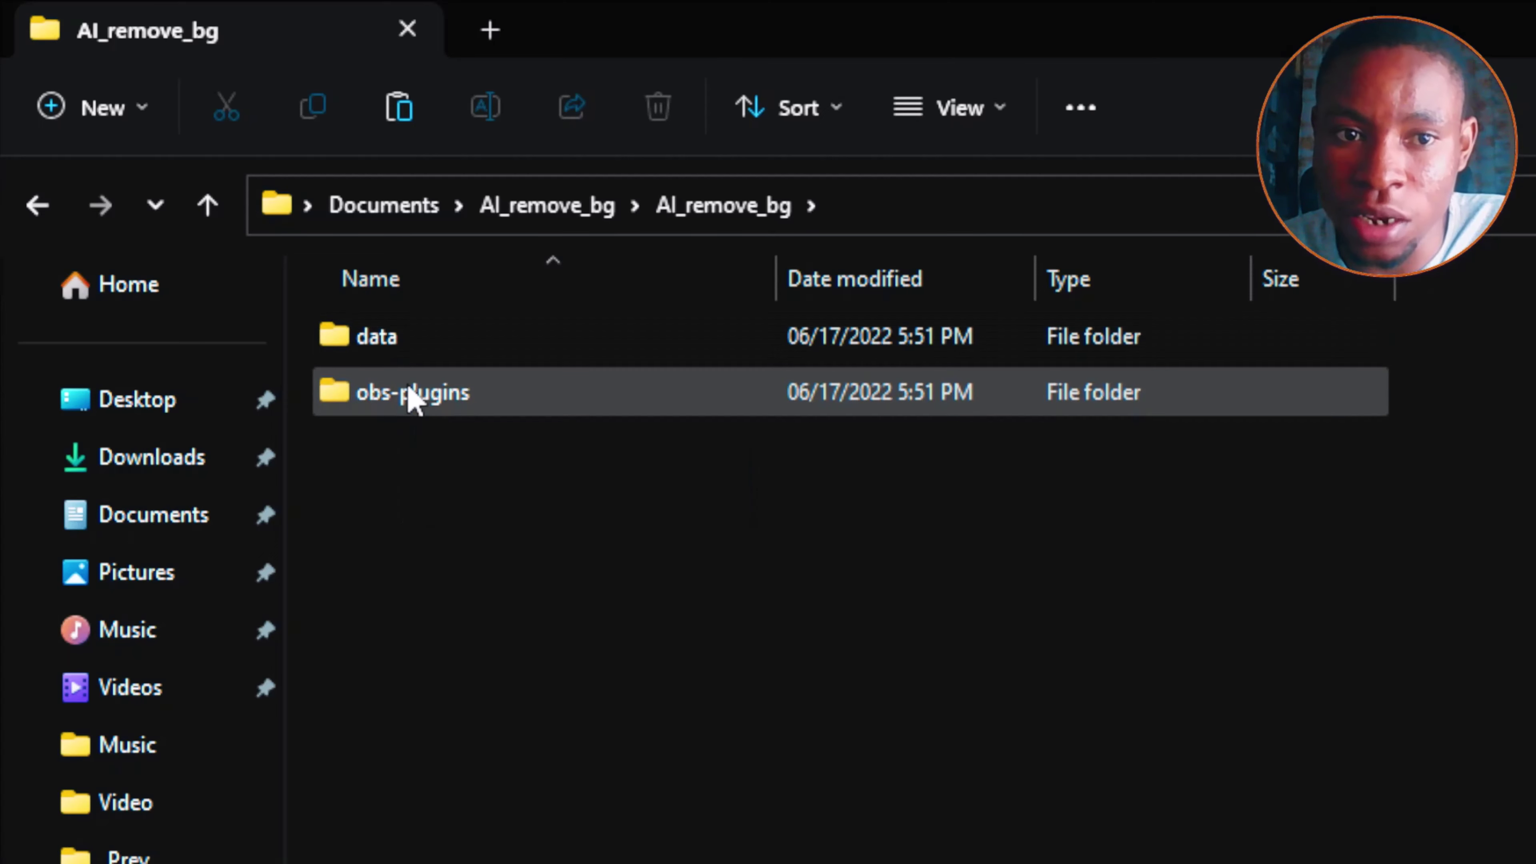
Copy the data and obs-plugins folders
drag(406, 482, 392, 344)
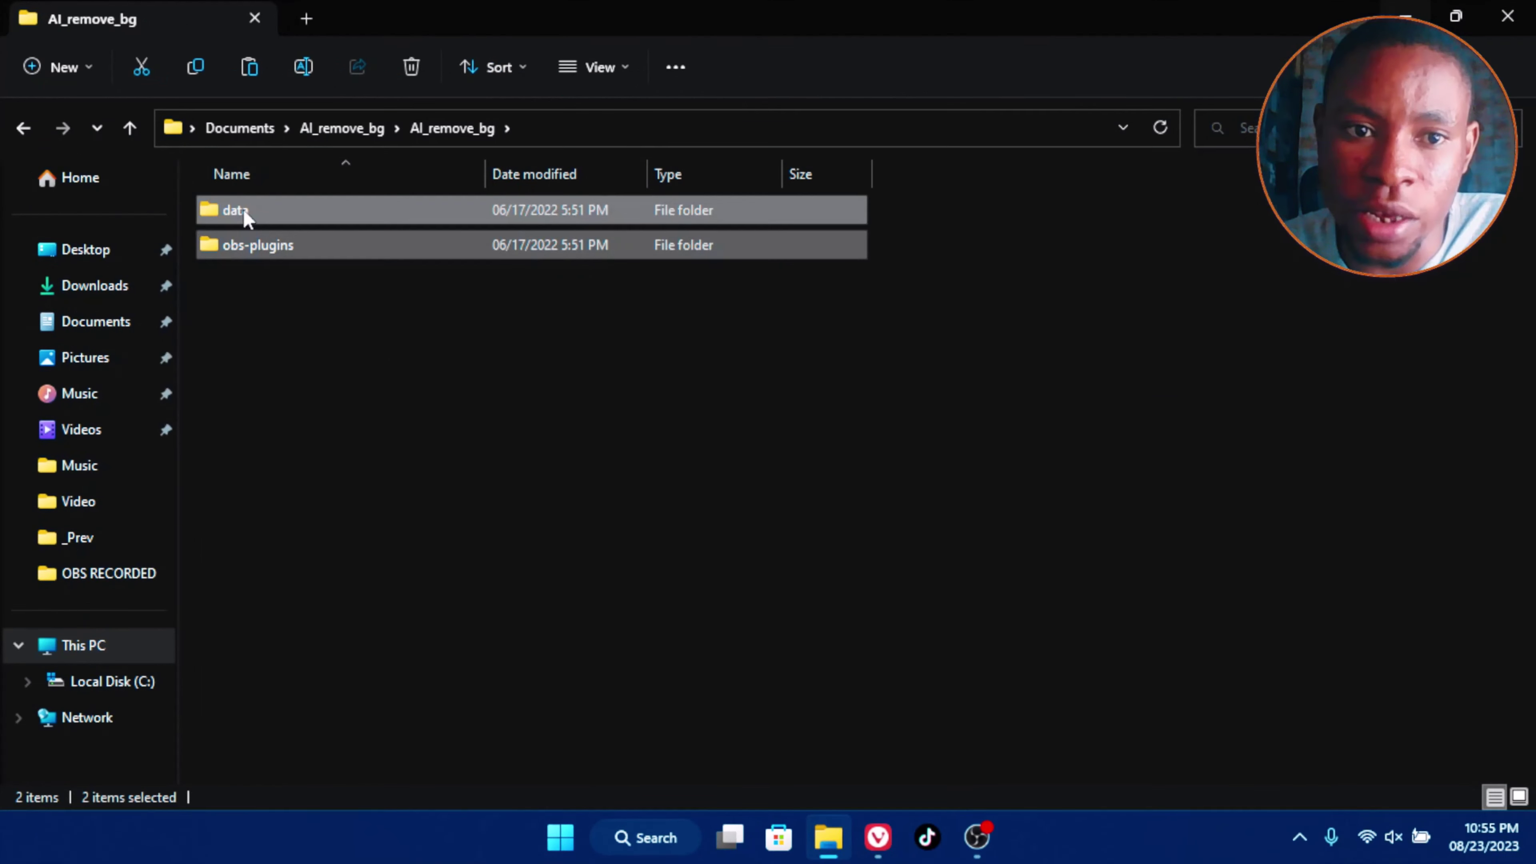
right_click(245, 211)
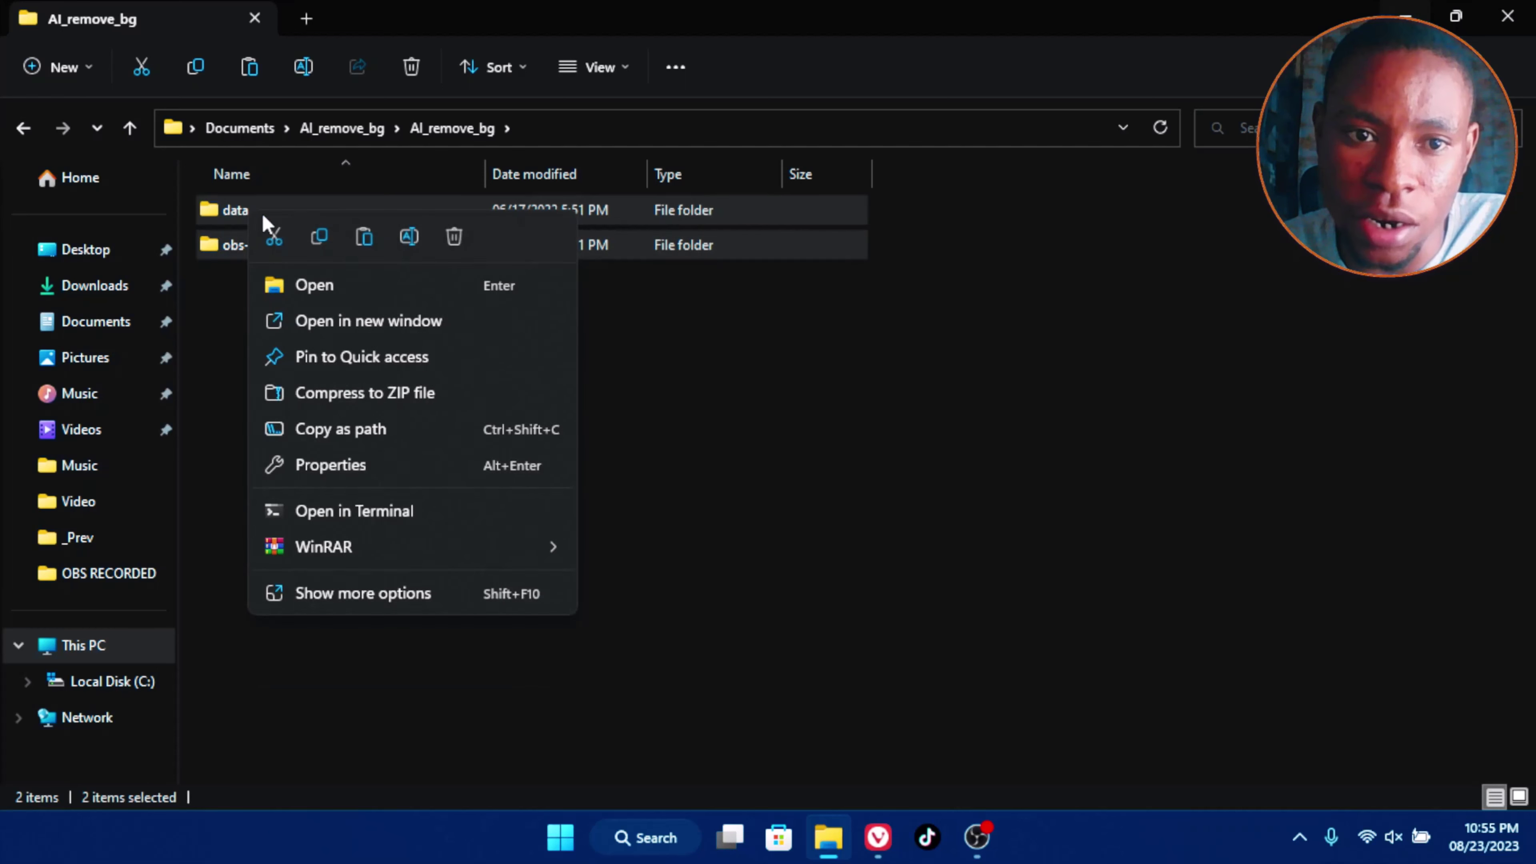
click(319, 238)
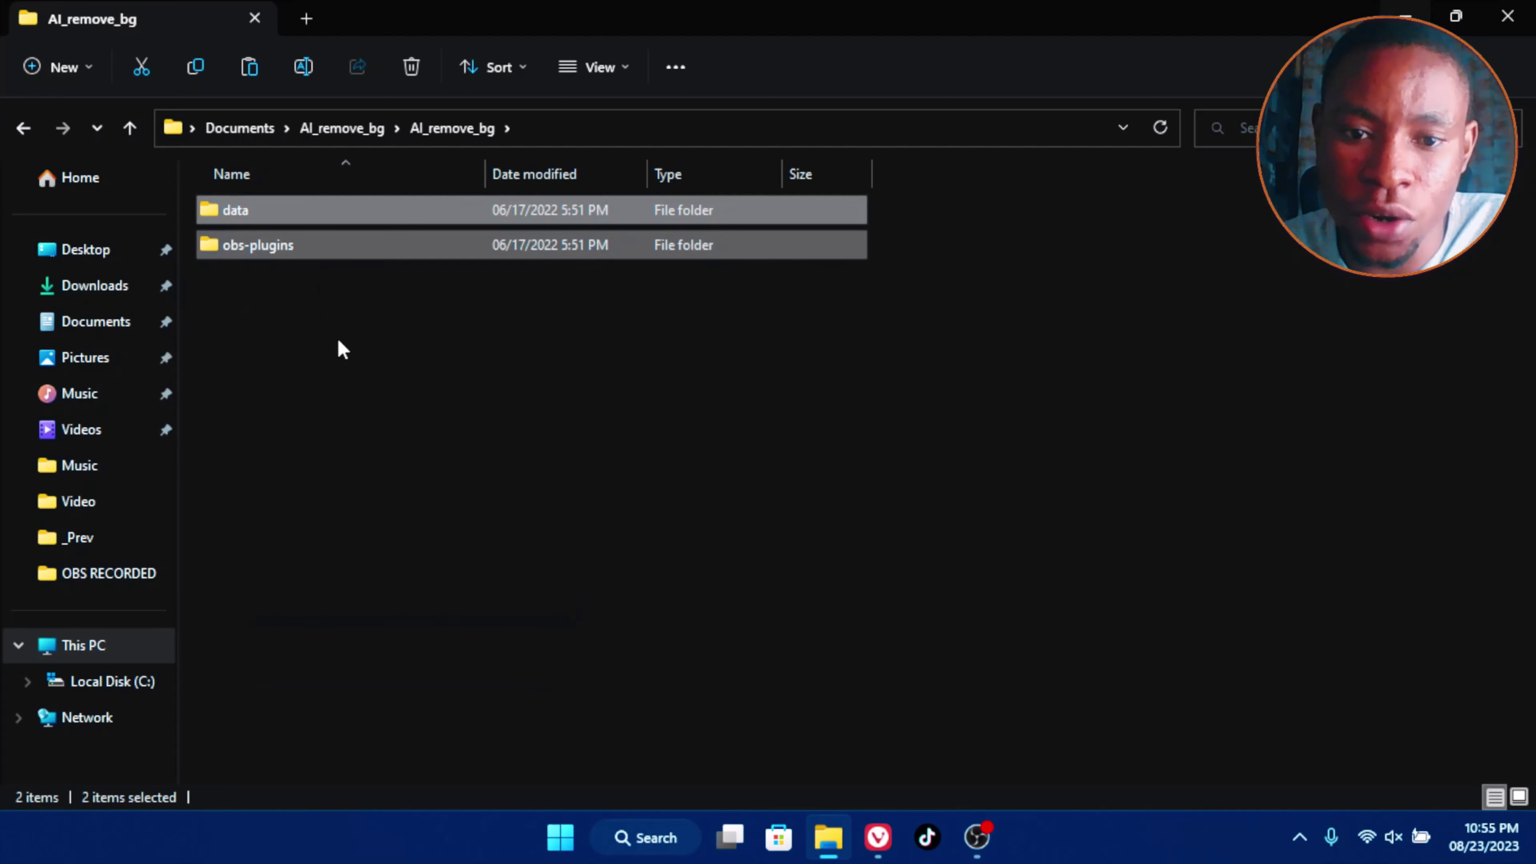
Navigate to This PC > Local Disk (C:) > Program Files > obs-studio
click(91, 645)
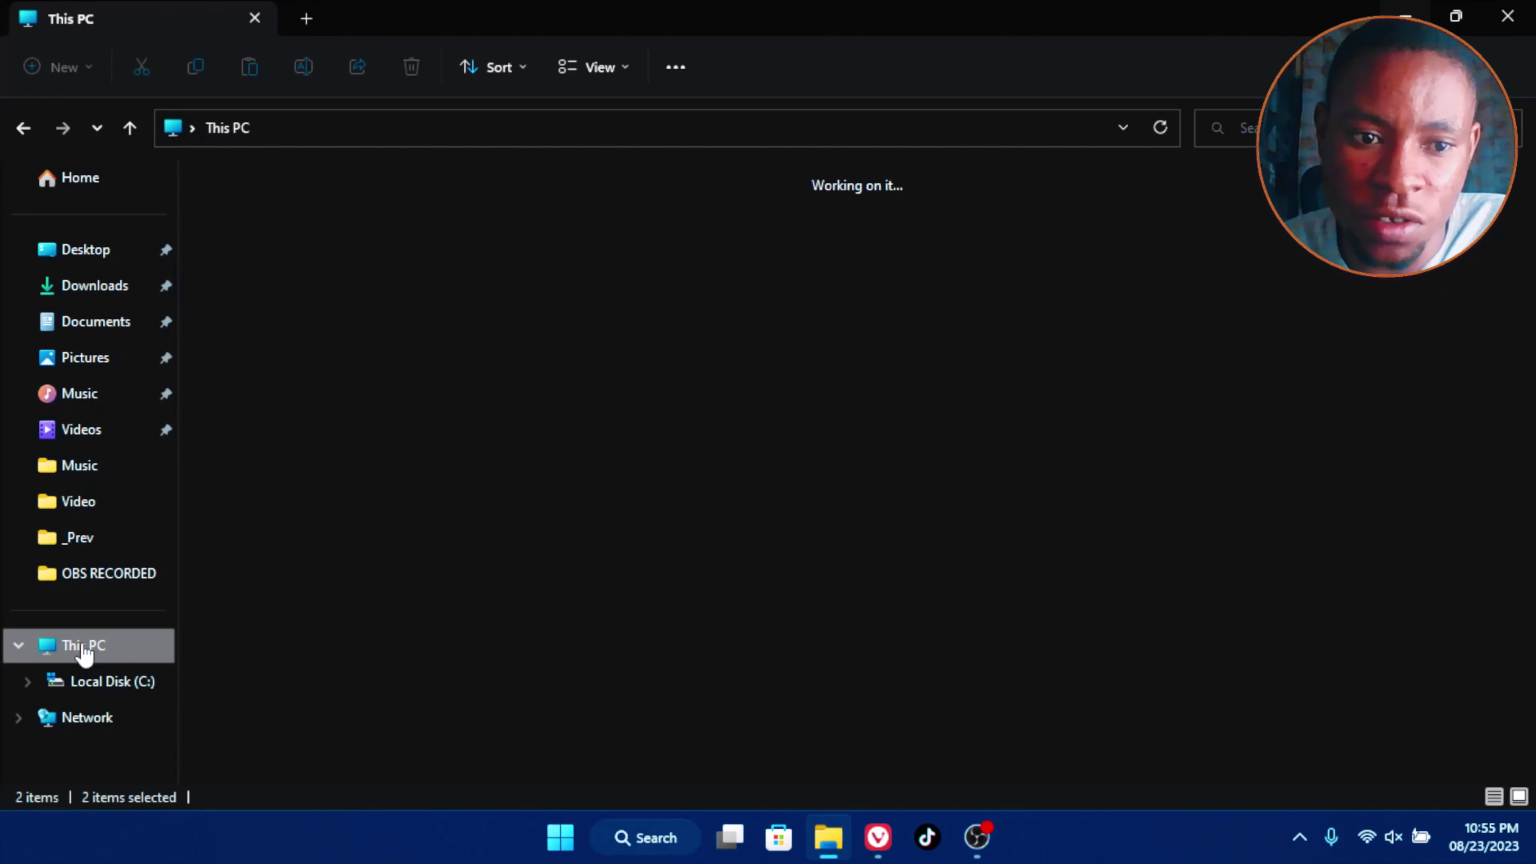
mouse_move(350, 234)
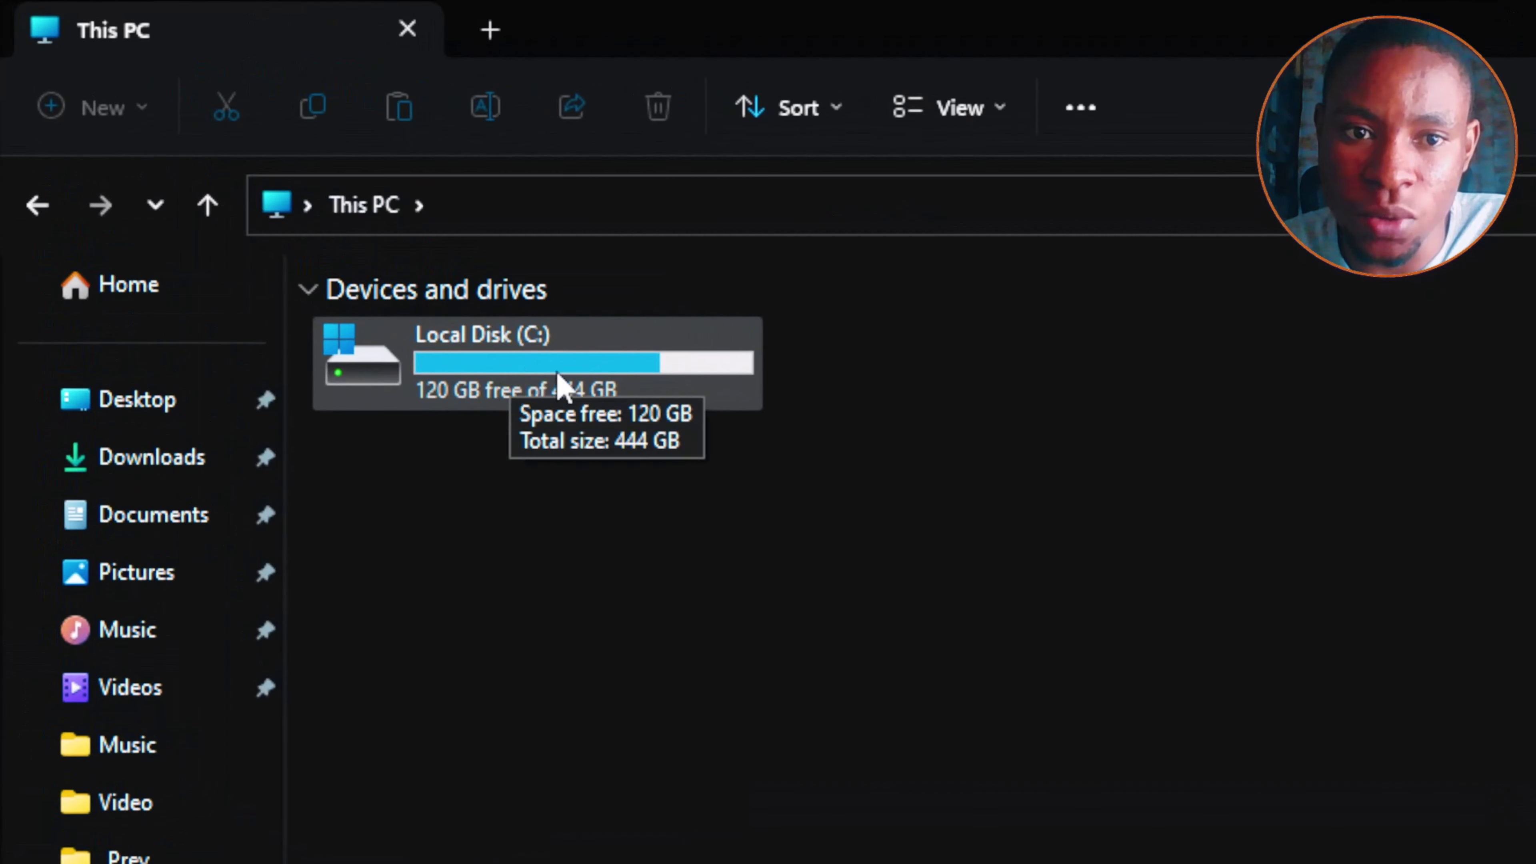
double_click(557, 376)
click(444, 673)
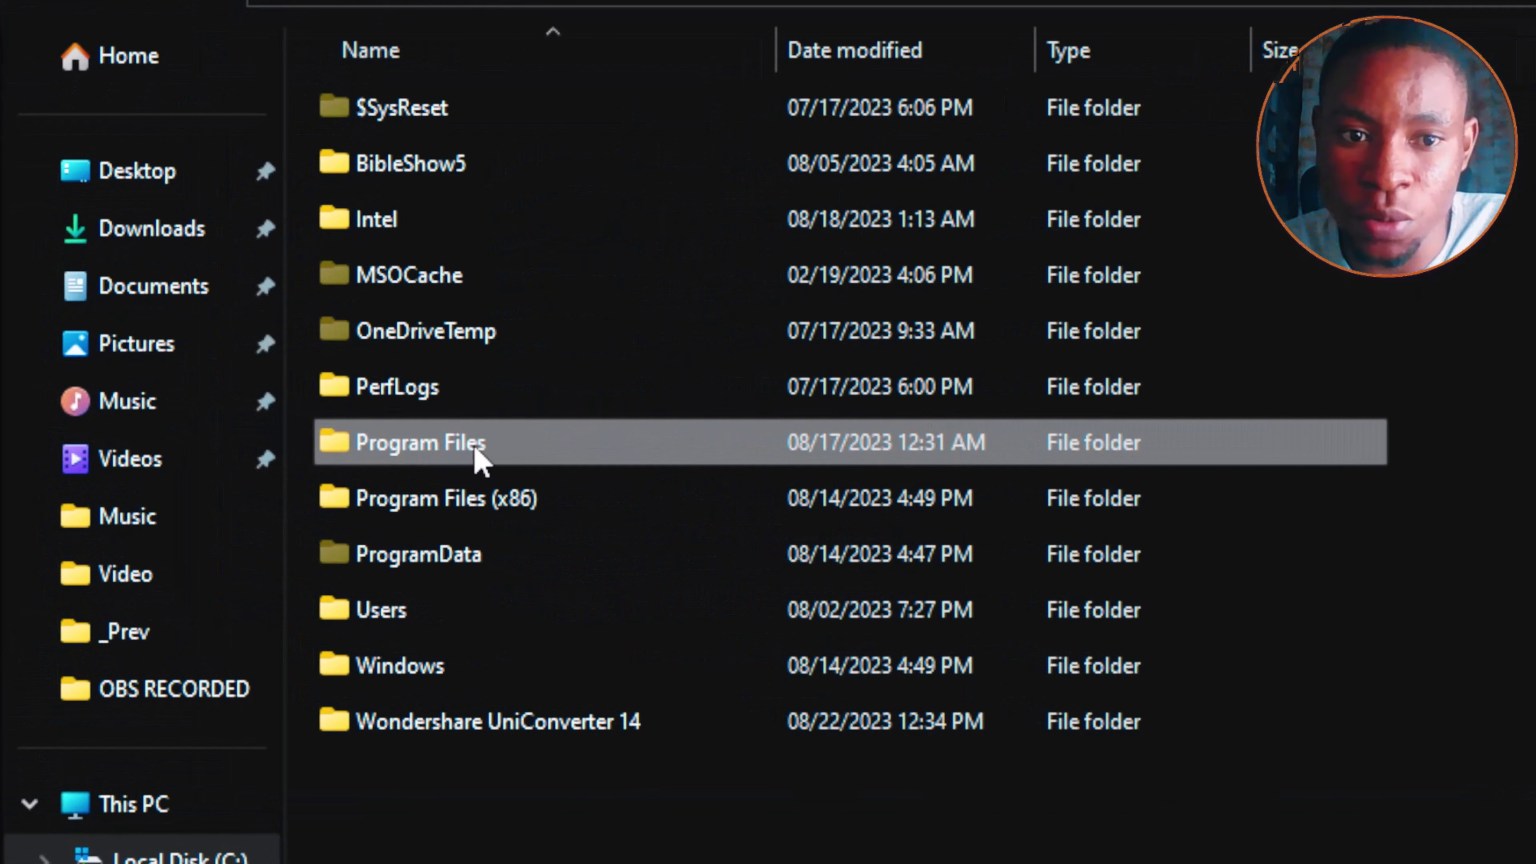
double_click(478, 448)
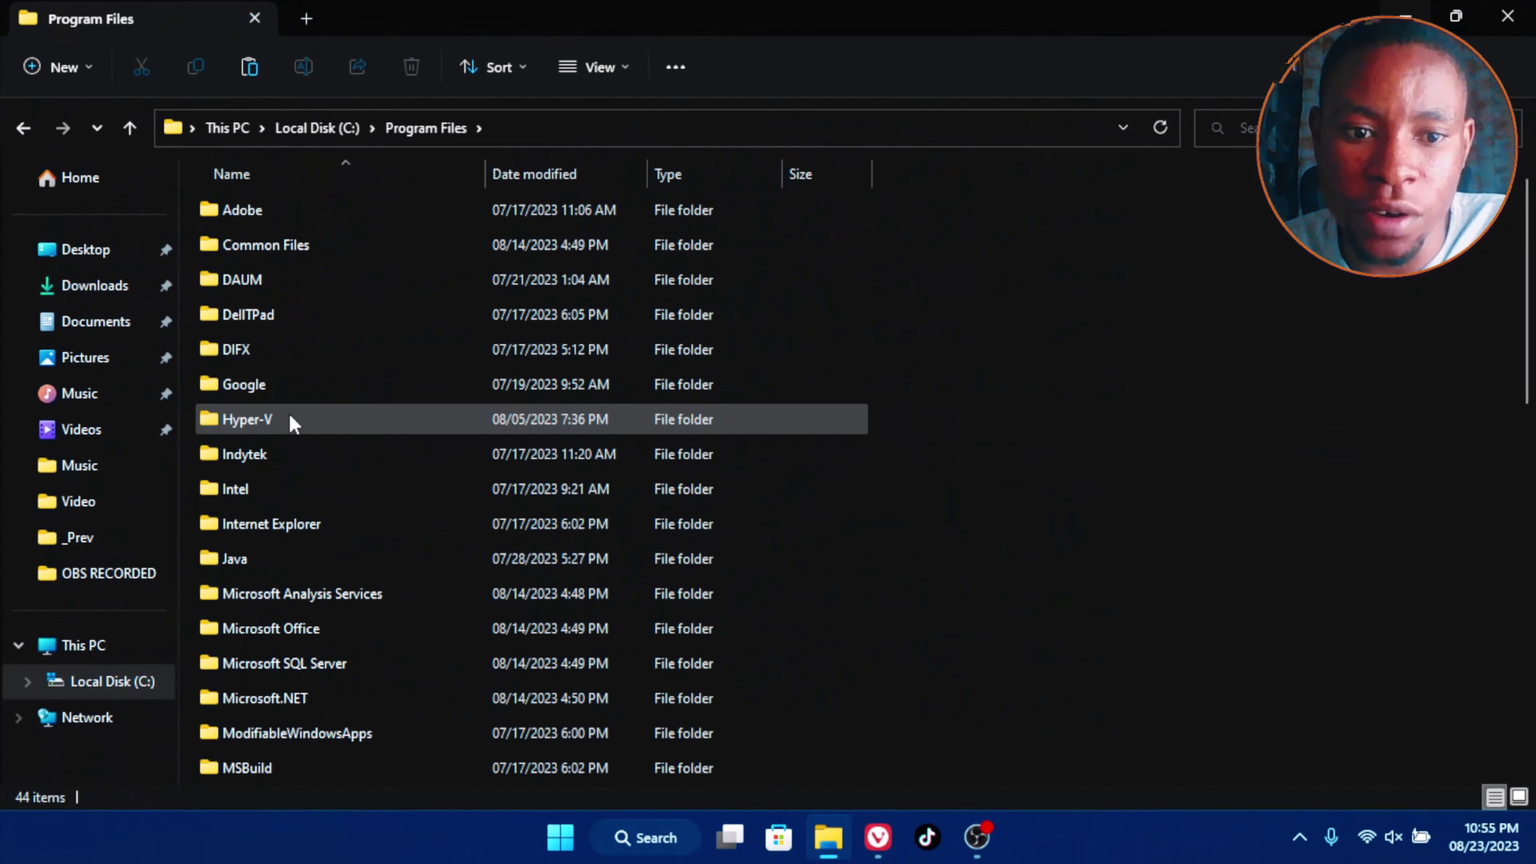
scroll(303, 460, down, 2)
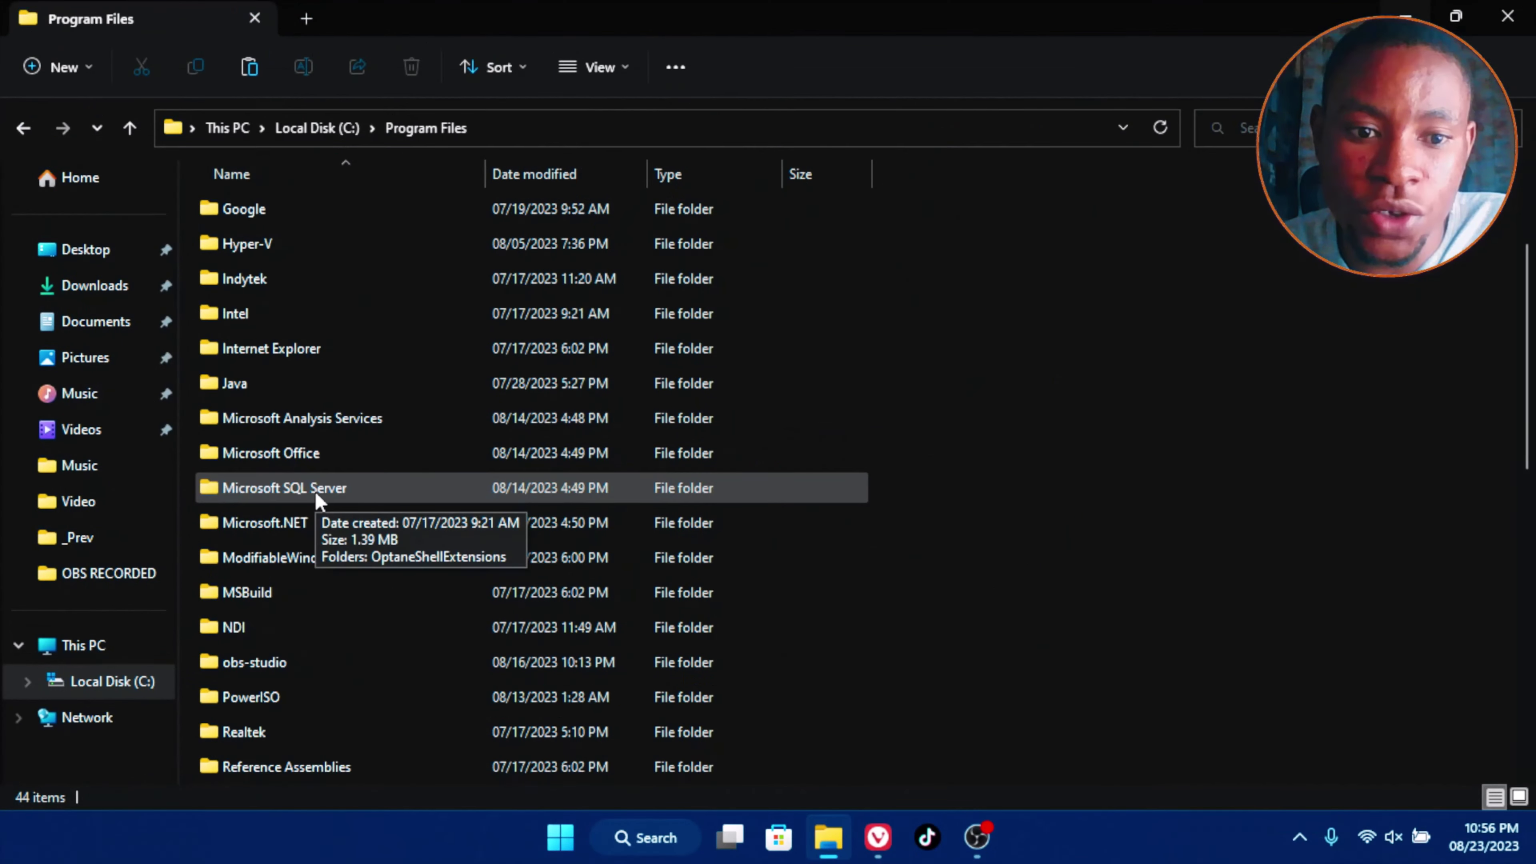
scroll(316, 493, down, 1)
click(308, 557)
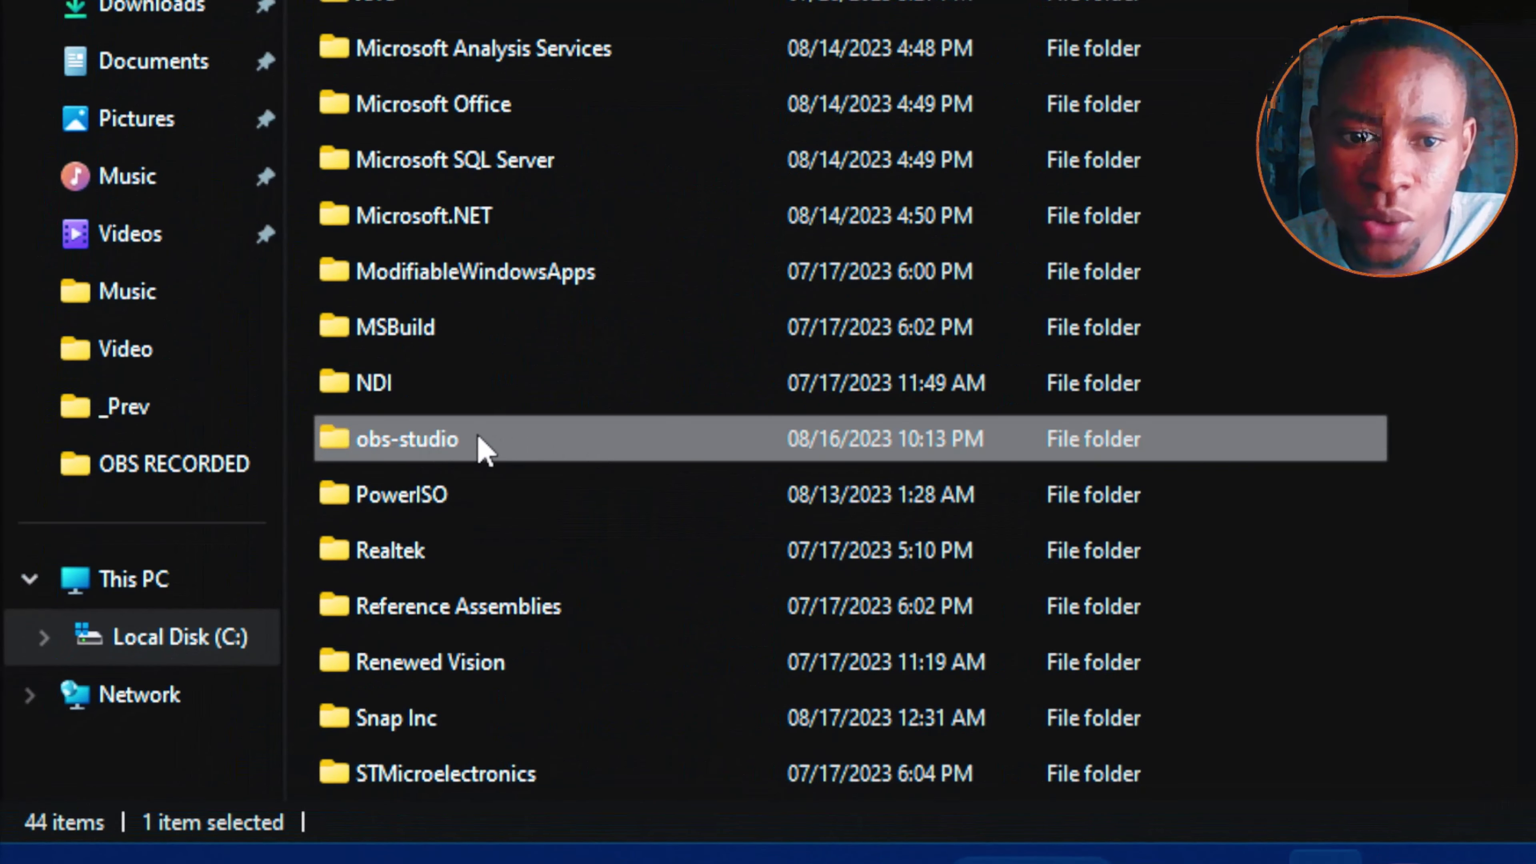
double_click(402, 441)
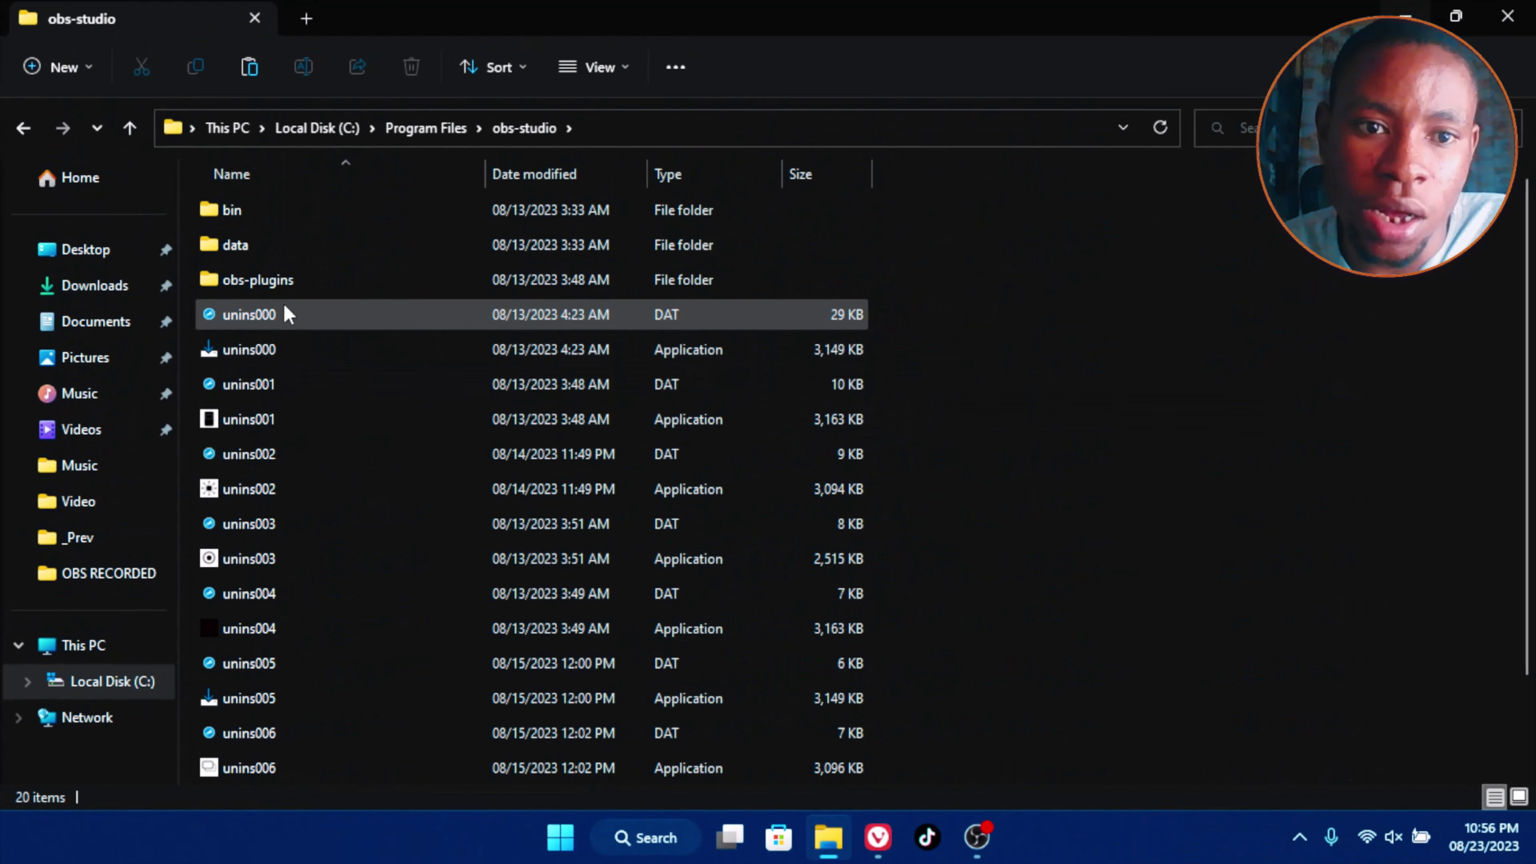
Paste the plugin folders into obs-studio replacing duplicates with admin rights, then cancel at Folder In Use
right_click(1071, 287)
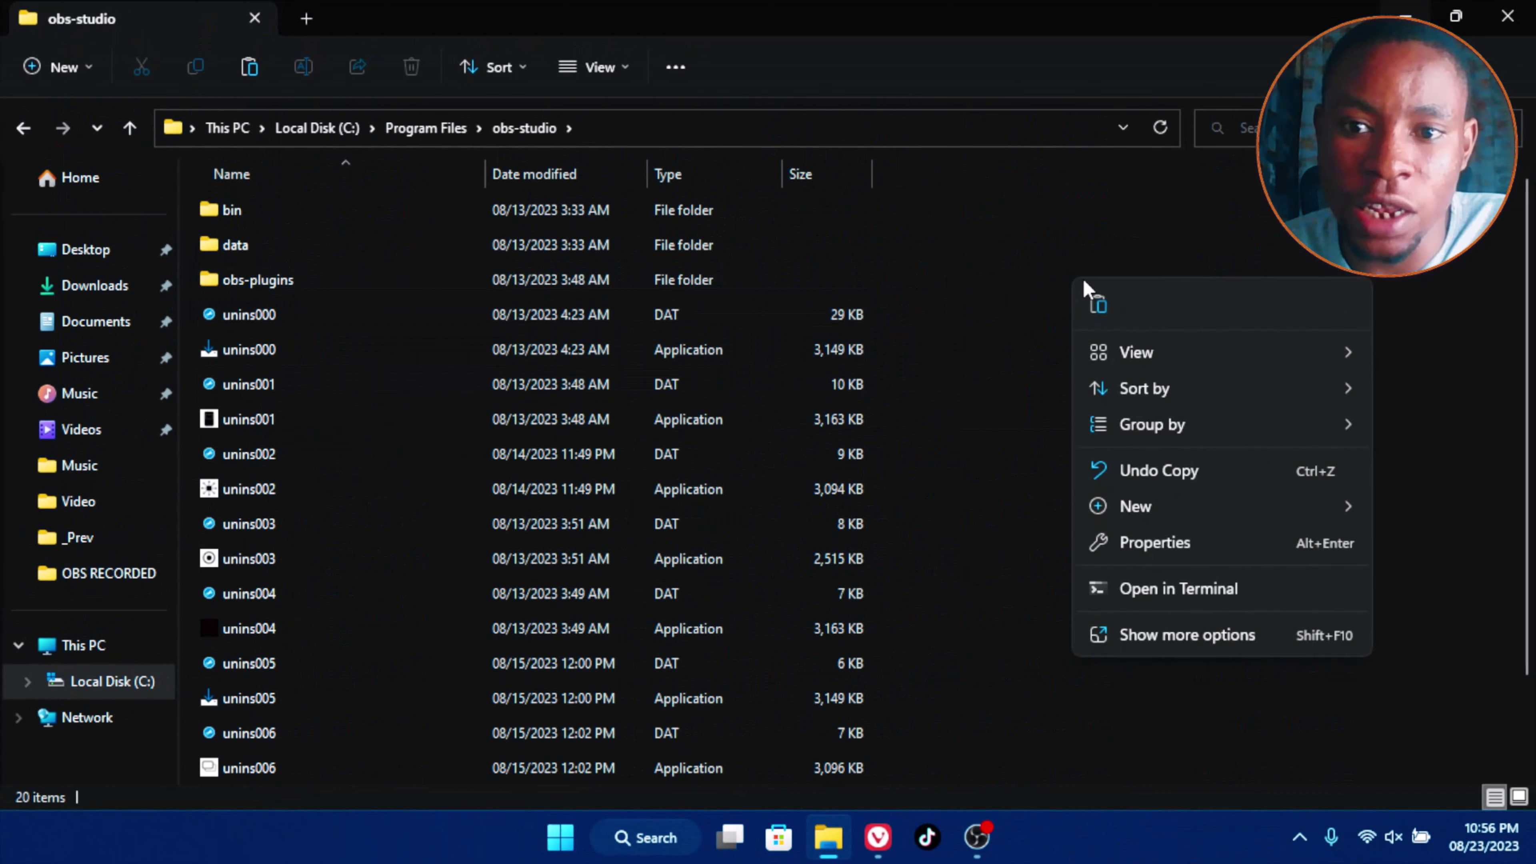
click(1098, 306)
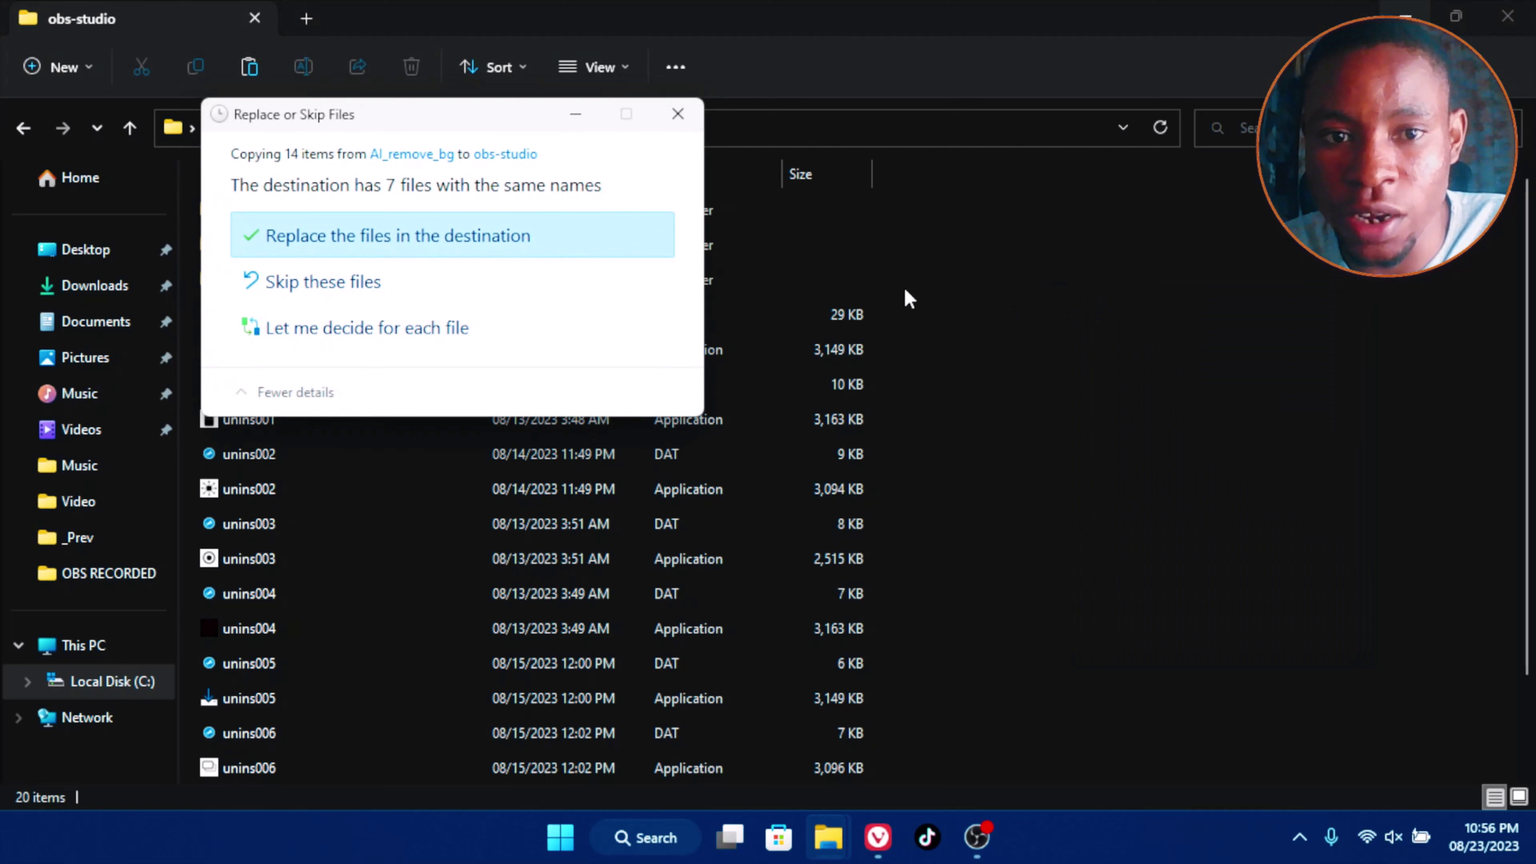
click(387, 236)
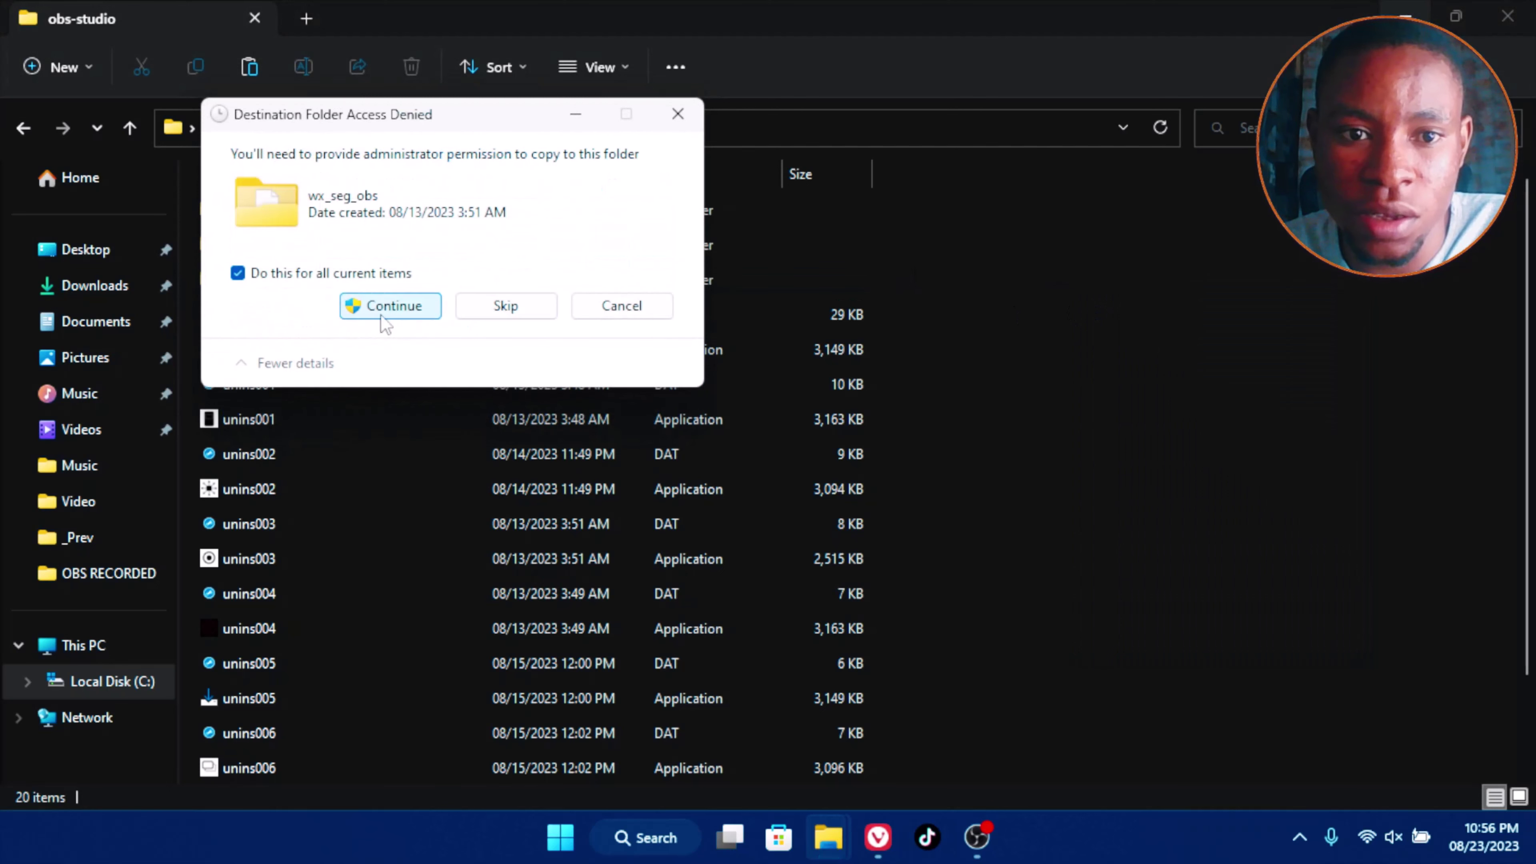
click(396, 308)
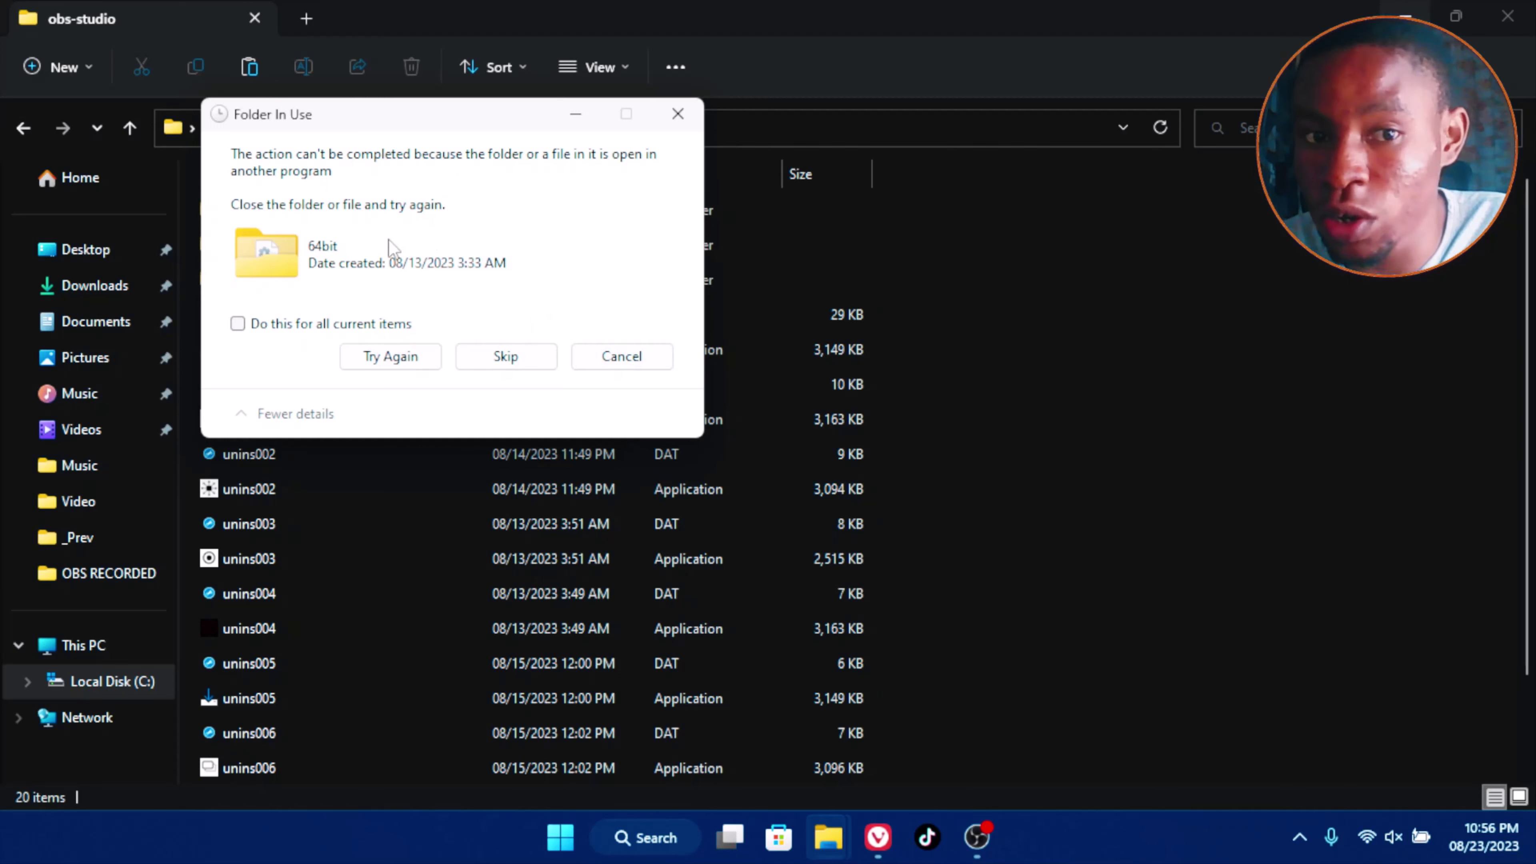
click(618, 358)
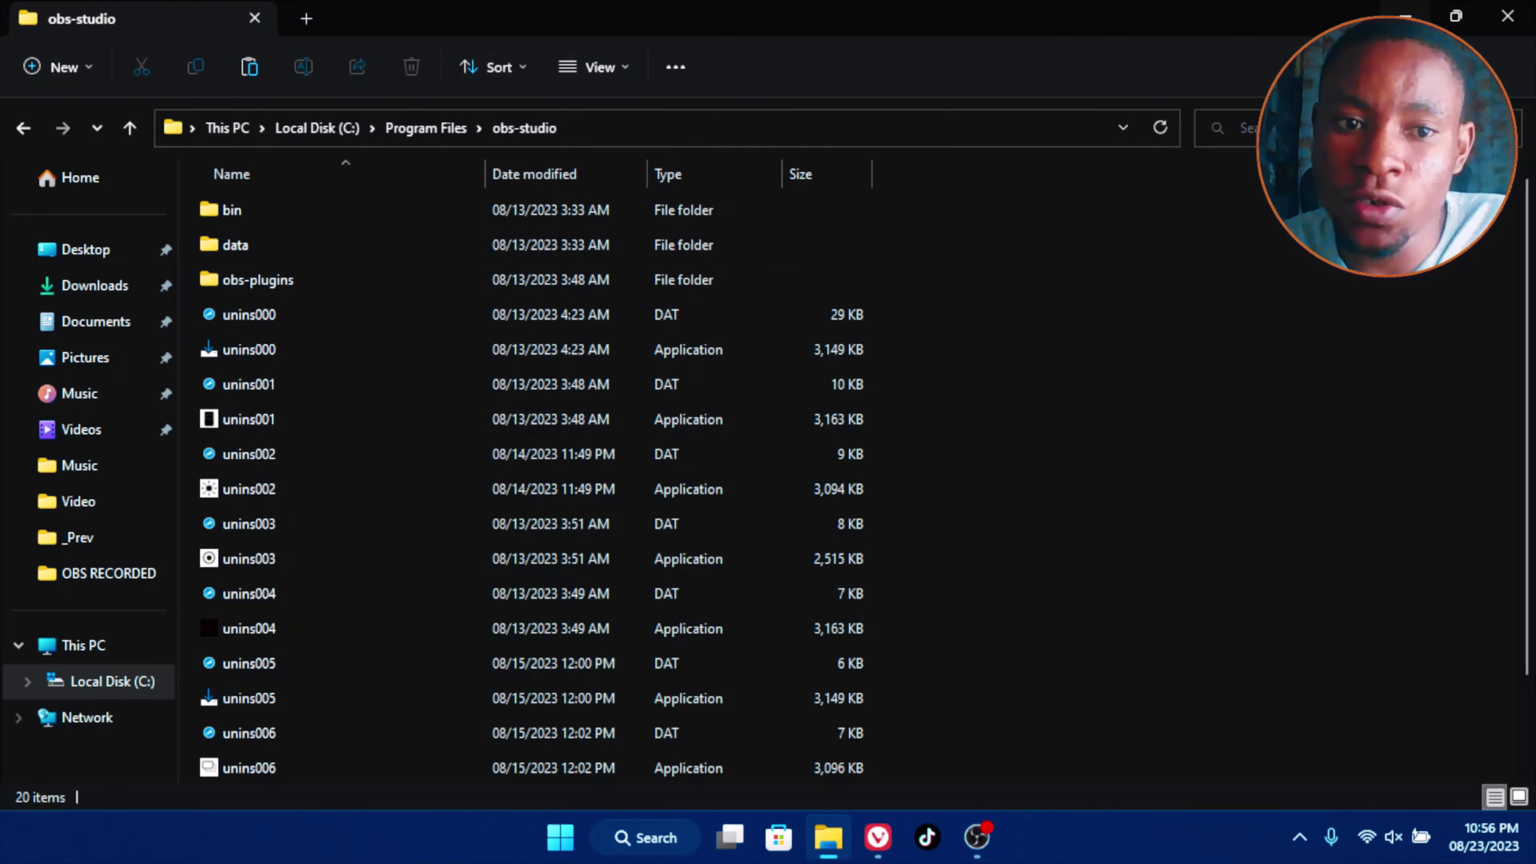
Close File Explorer and launch OBS Studio from the taskbar
click(1497, 27)
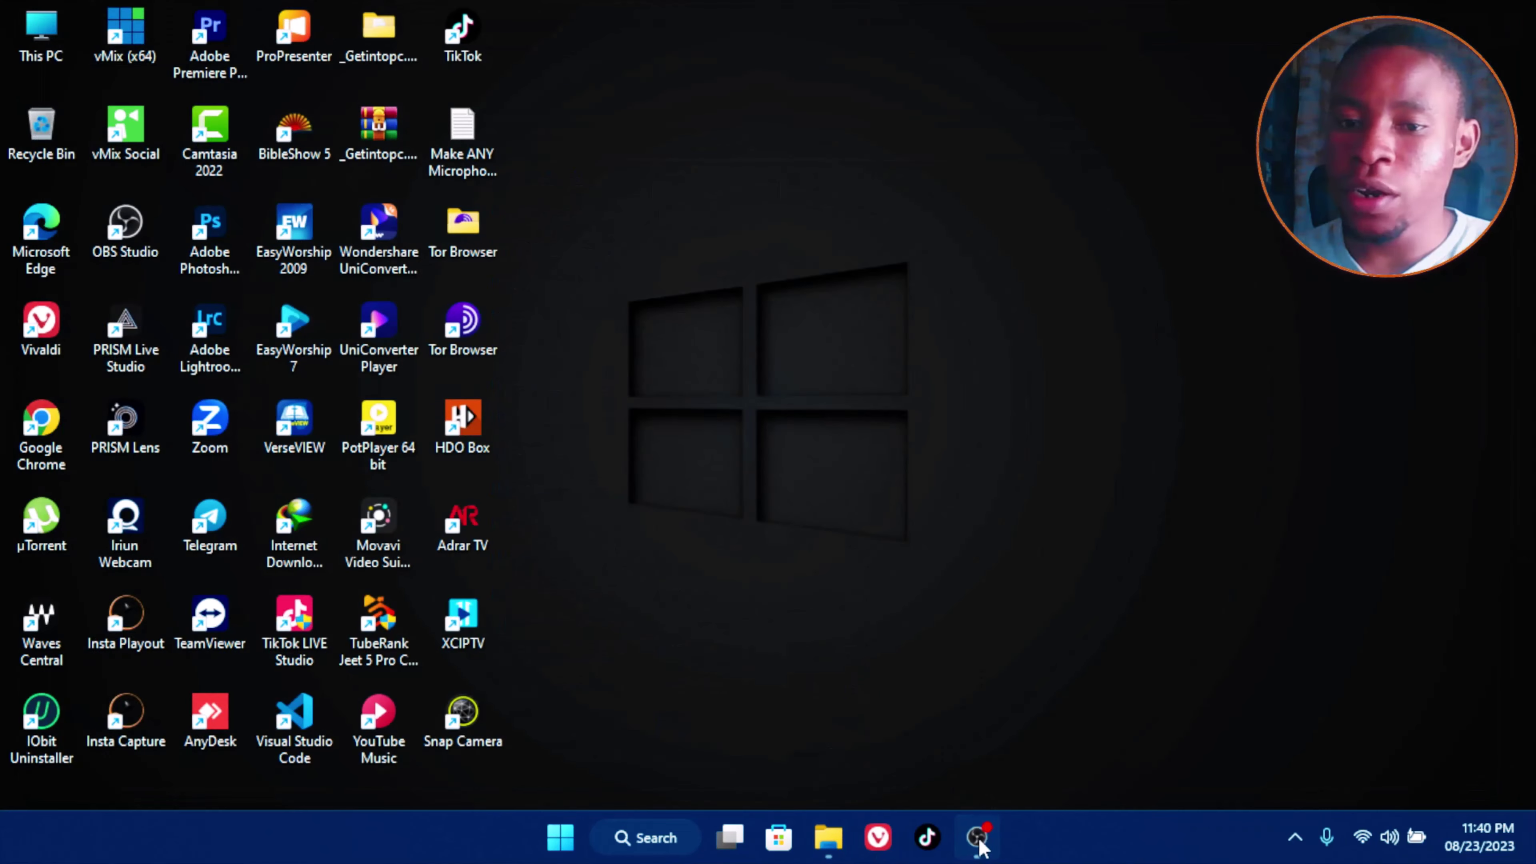
click(976, 837)
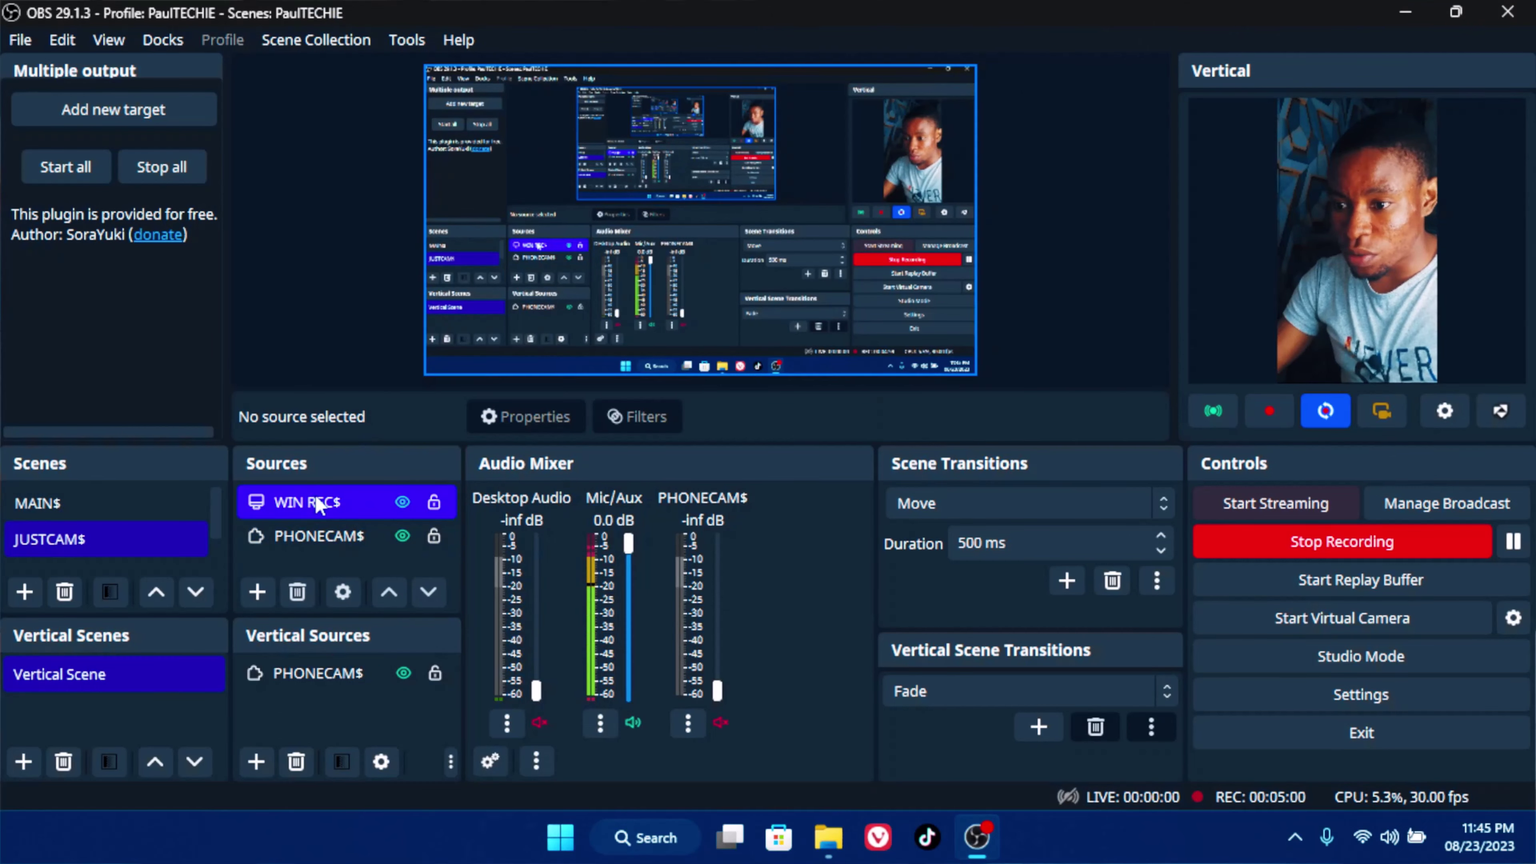
Open the Filters window for the PHONECAM$ source and move it fully into view
click(314, 535)
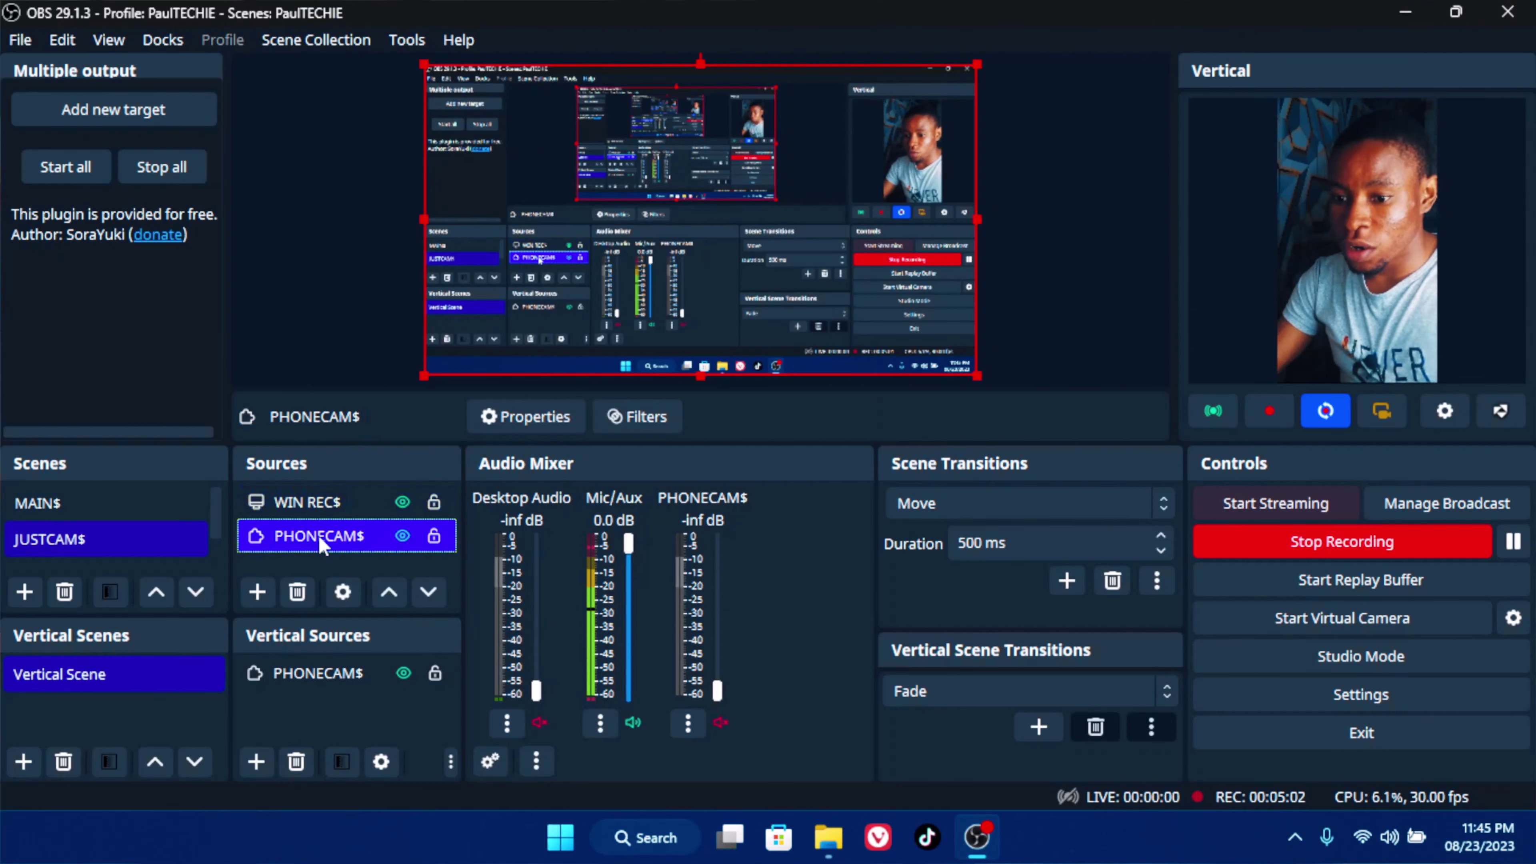
right_click(323, 537)
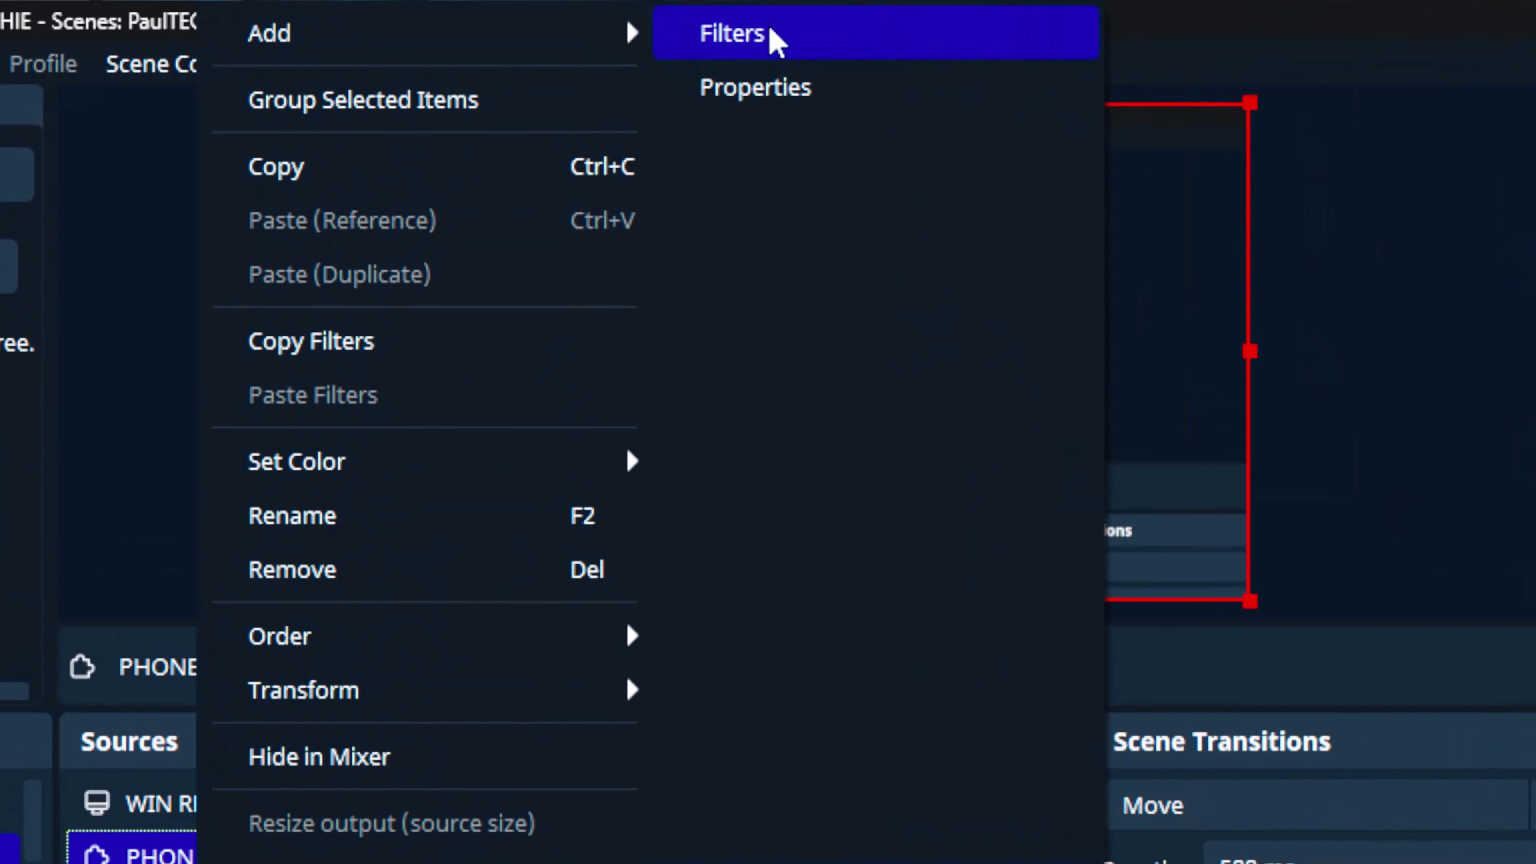
click(773, 36)
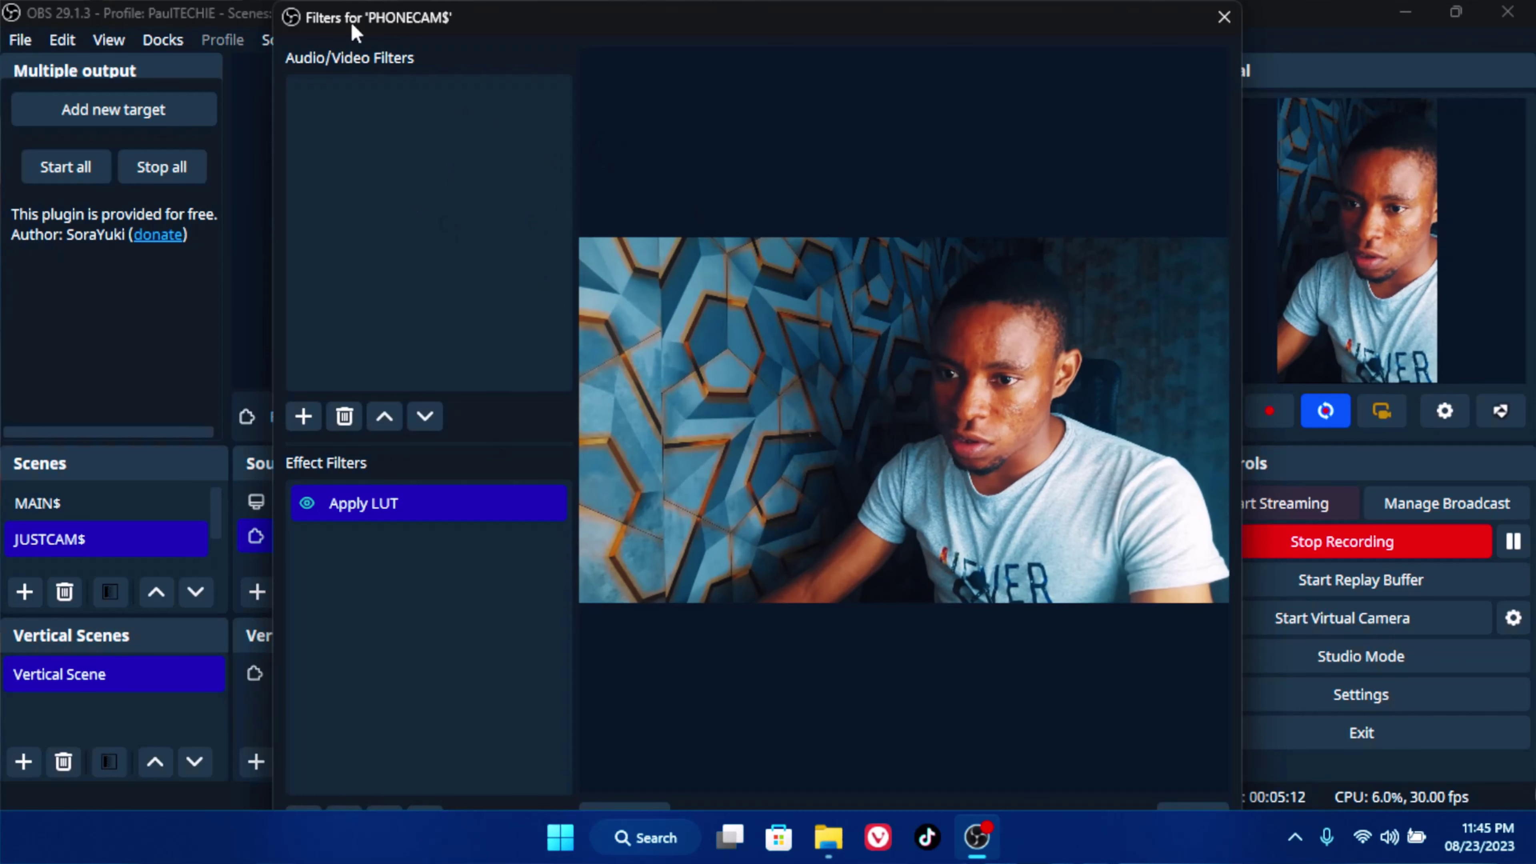
drag(282, 4, 373, 14)
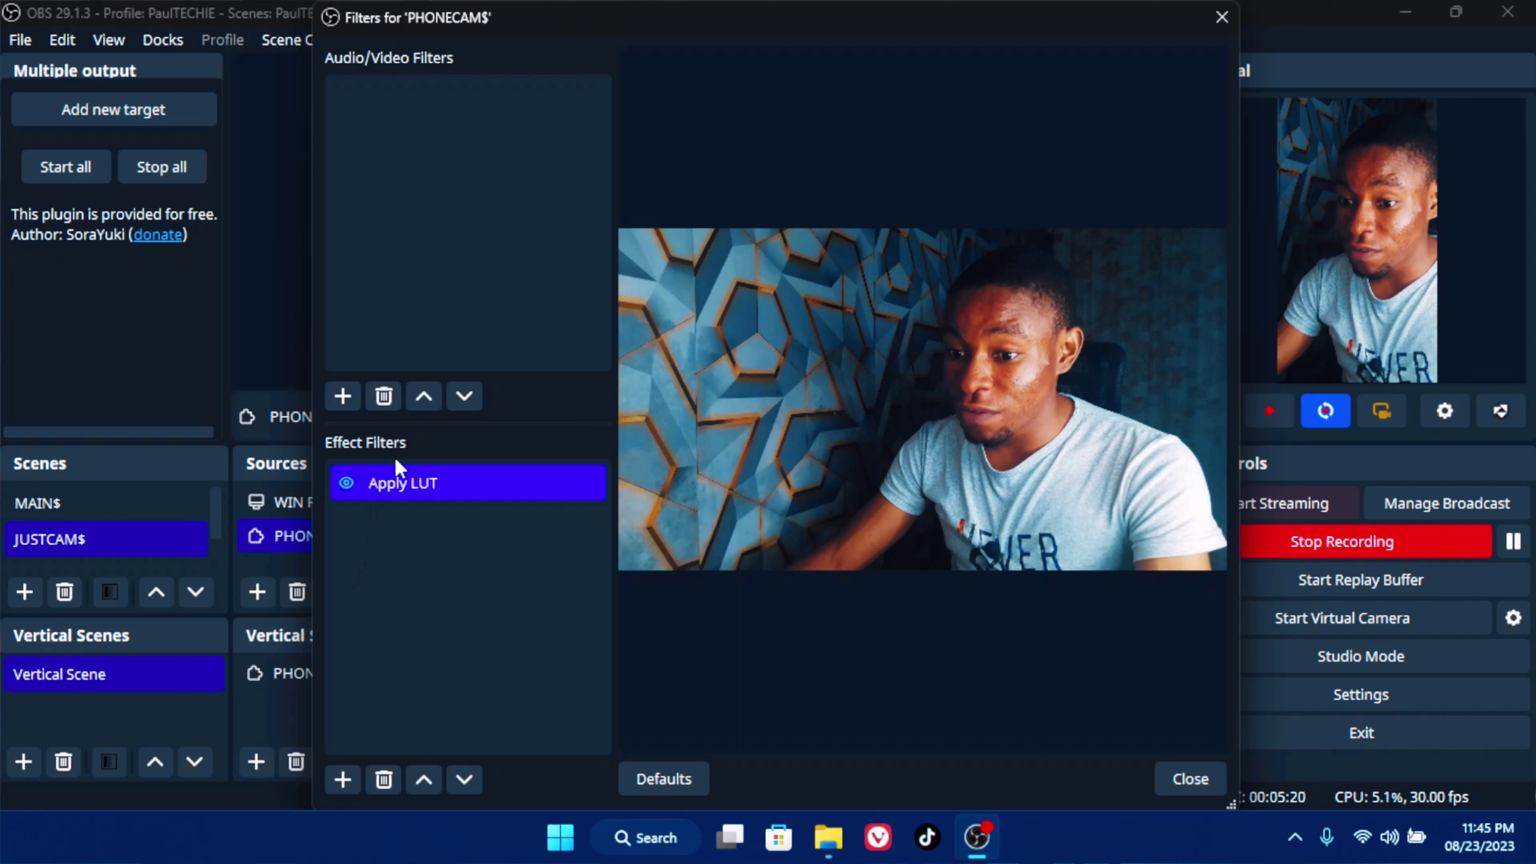
Add an AI_remove_bg filter to PHONECAM$, keeping the default name AI_remove_bg
click(342, 397)
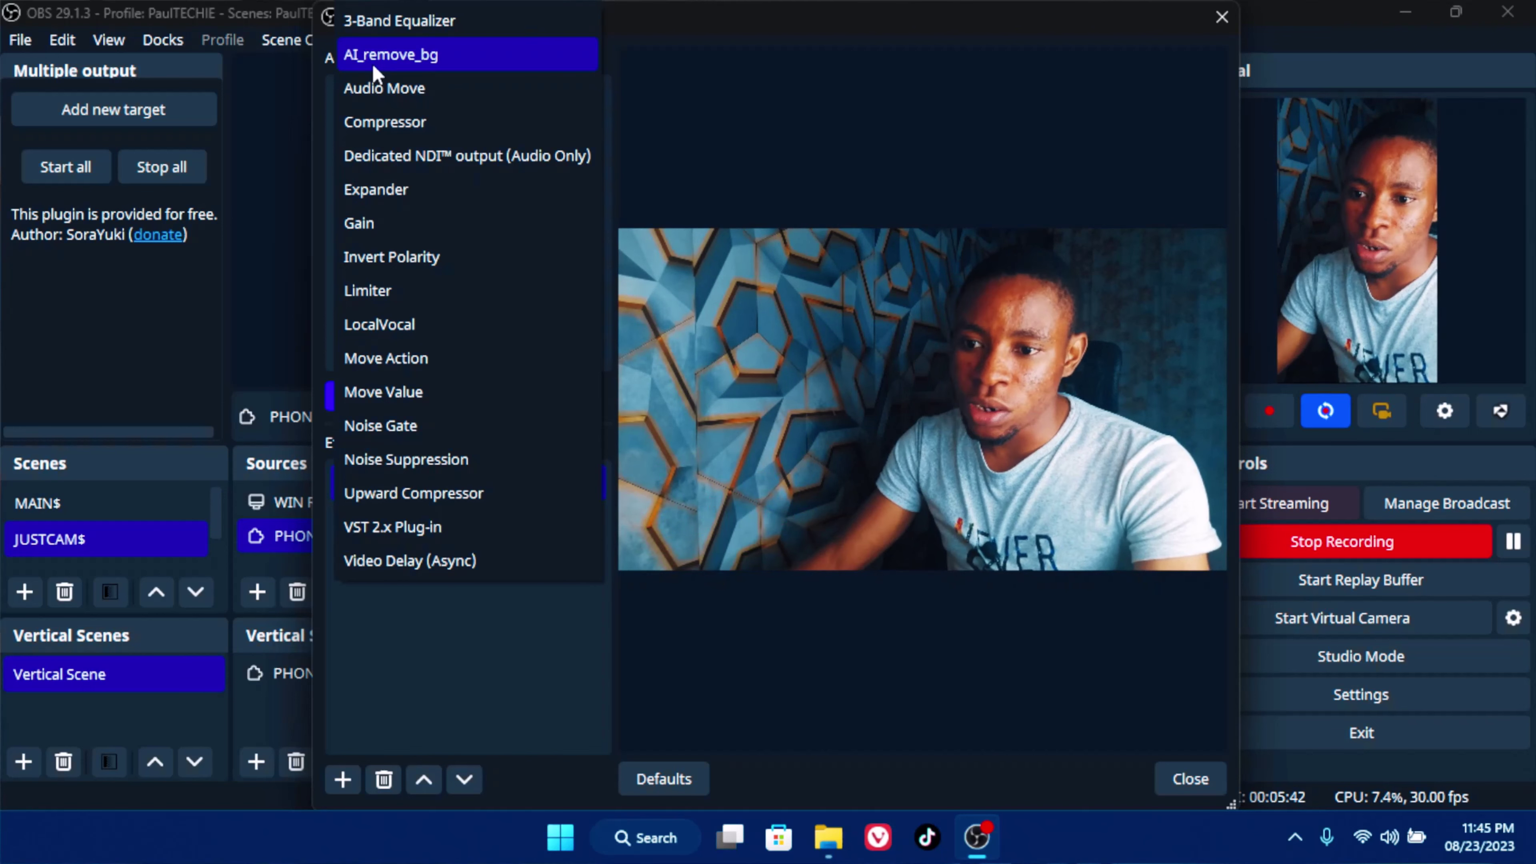
click(376, 56)
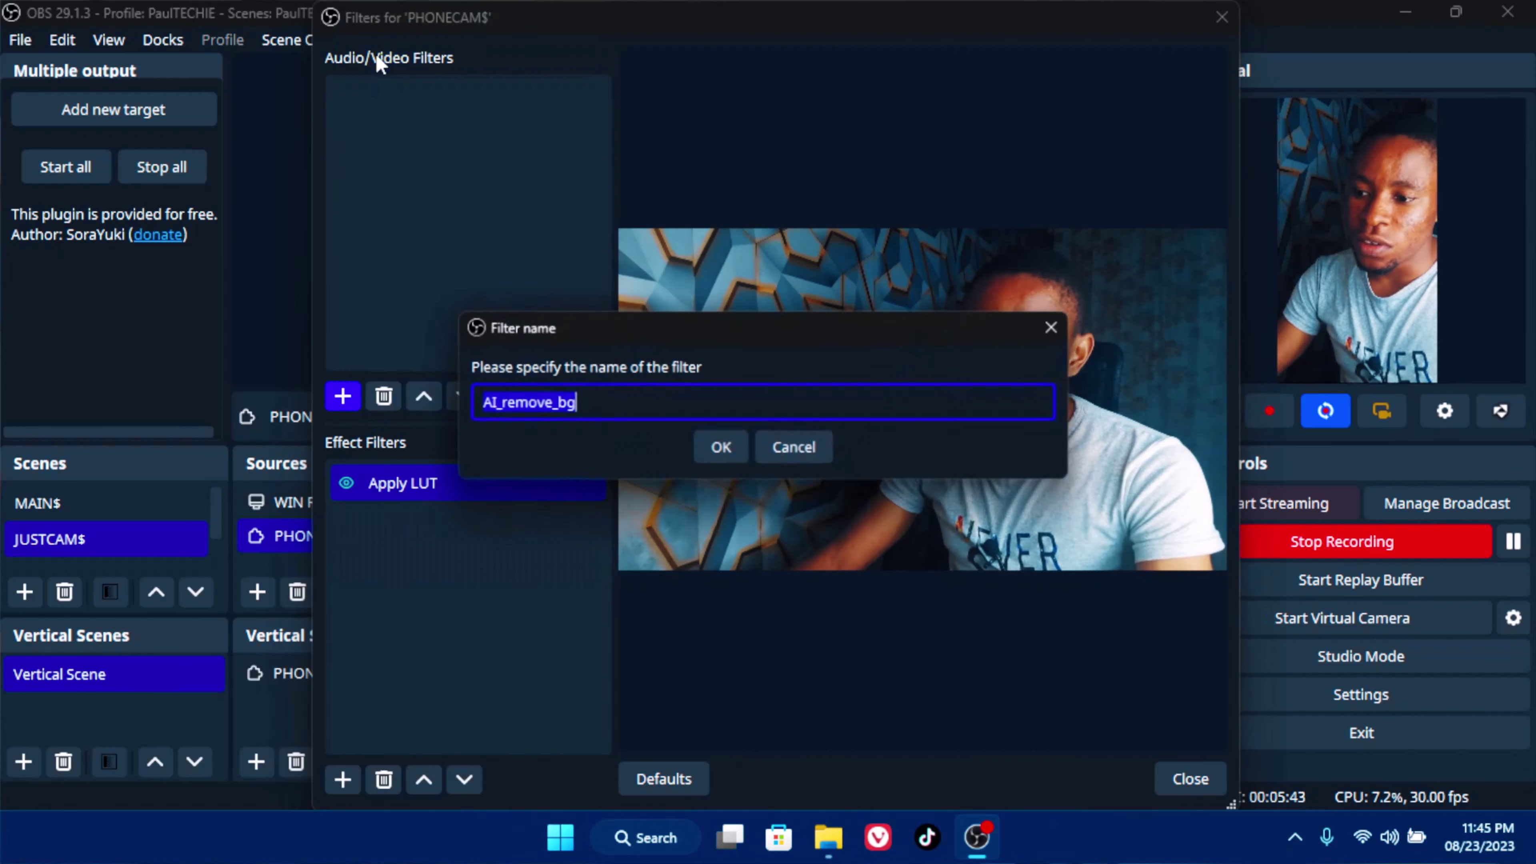
click(722, 449)
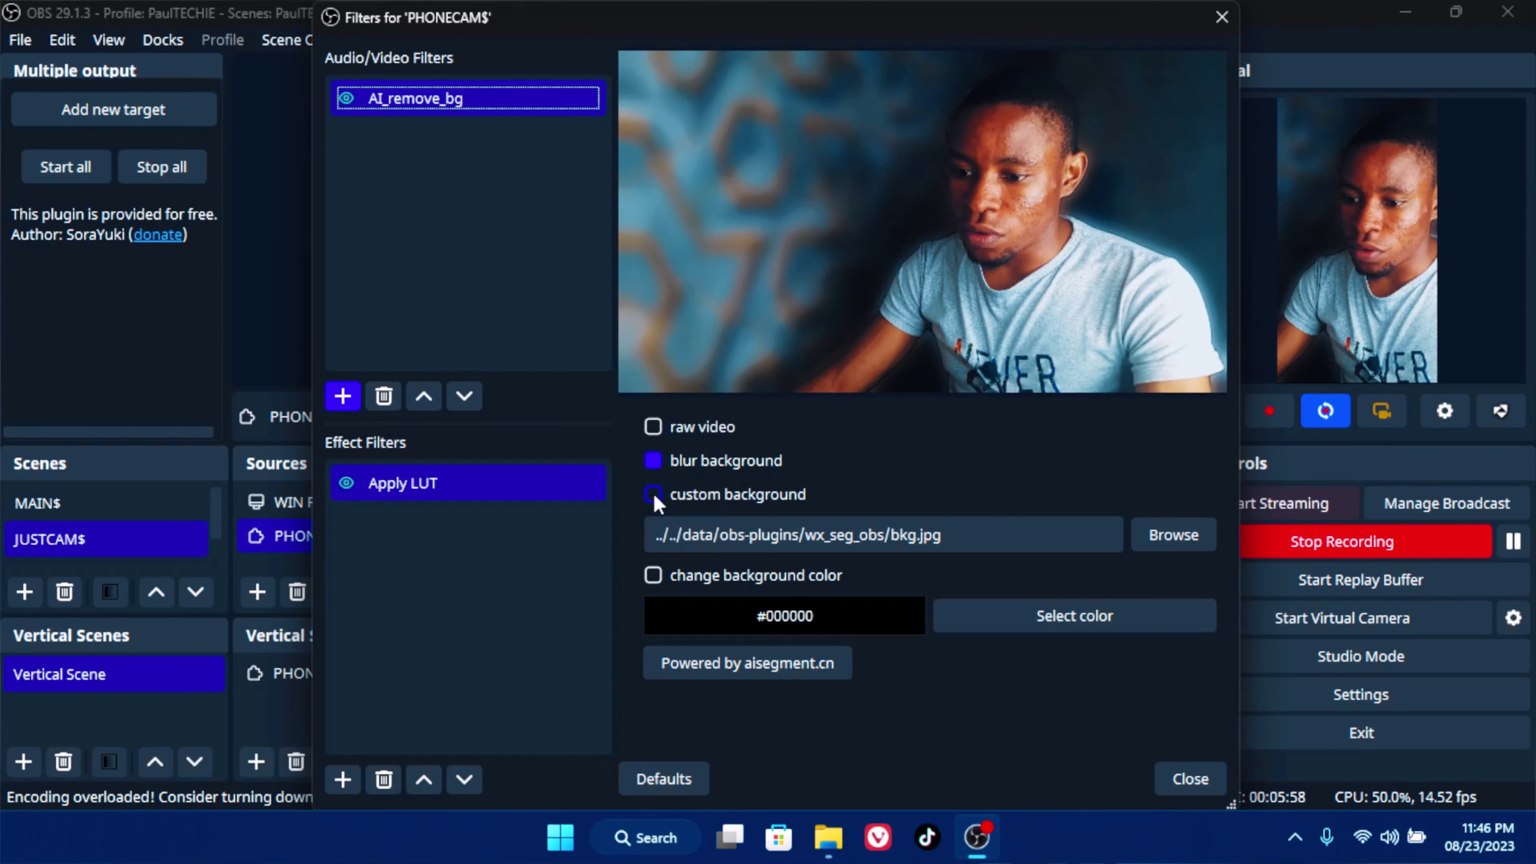
Turn on custom background in AI_remove_bg so the default bkg.jpg office image replaces the backdrop
click(653, 494)
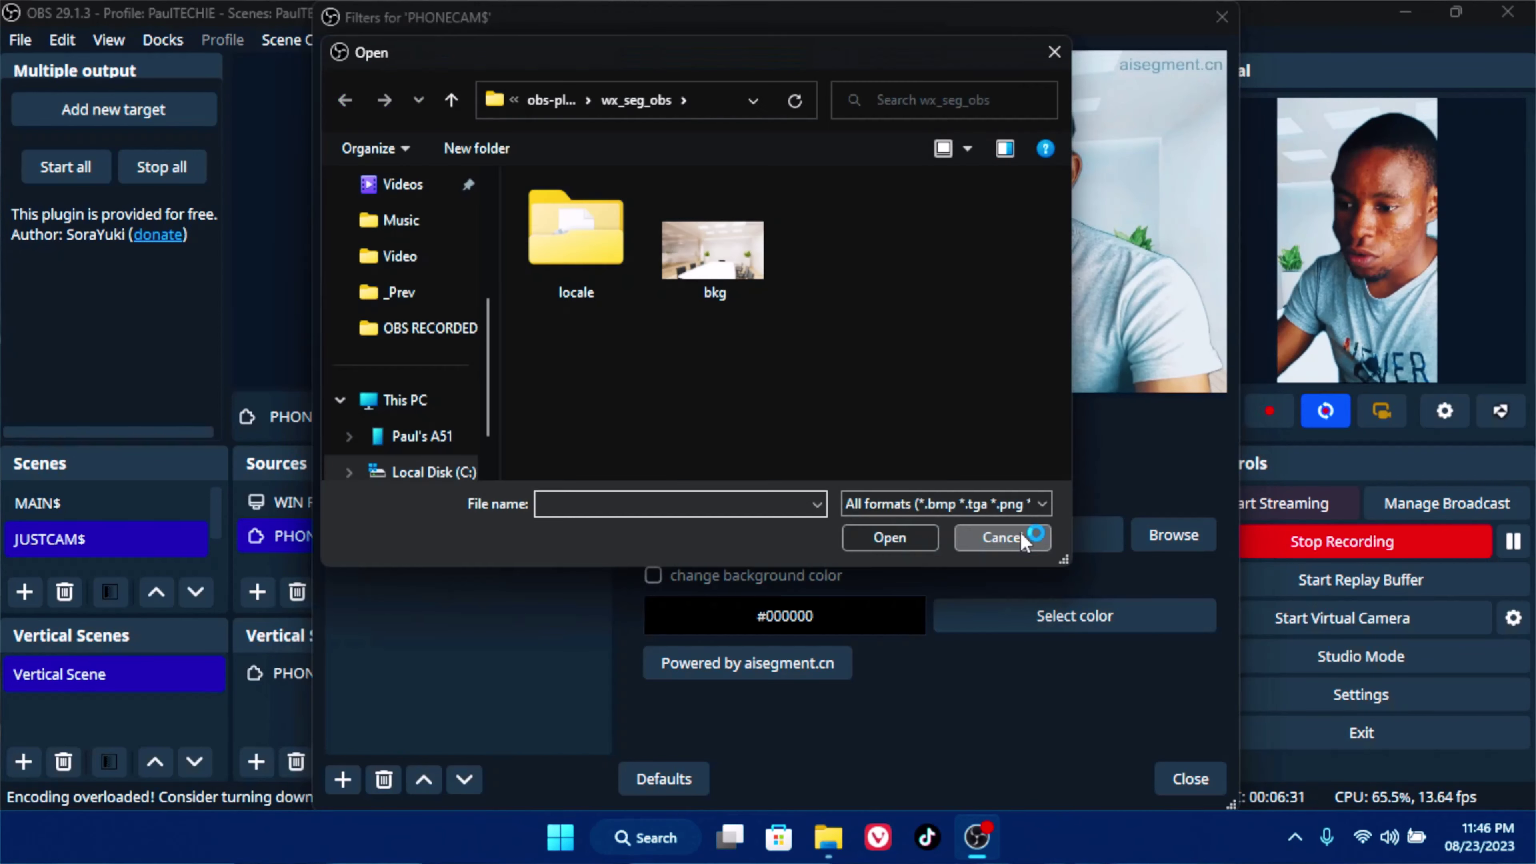
click(998, 538)
click(1170, 536)
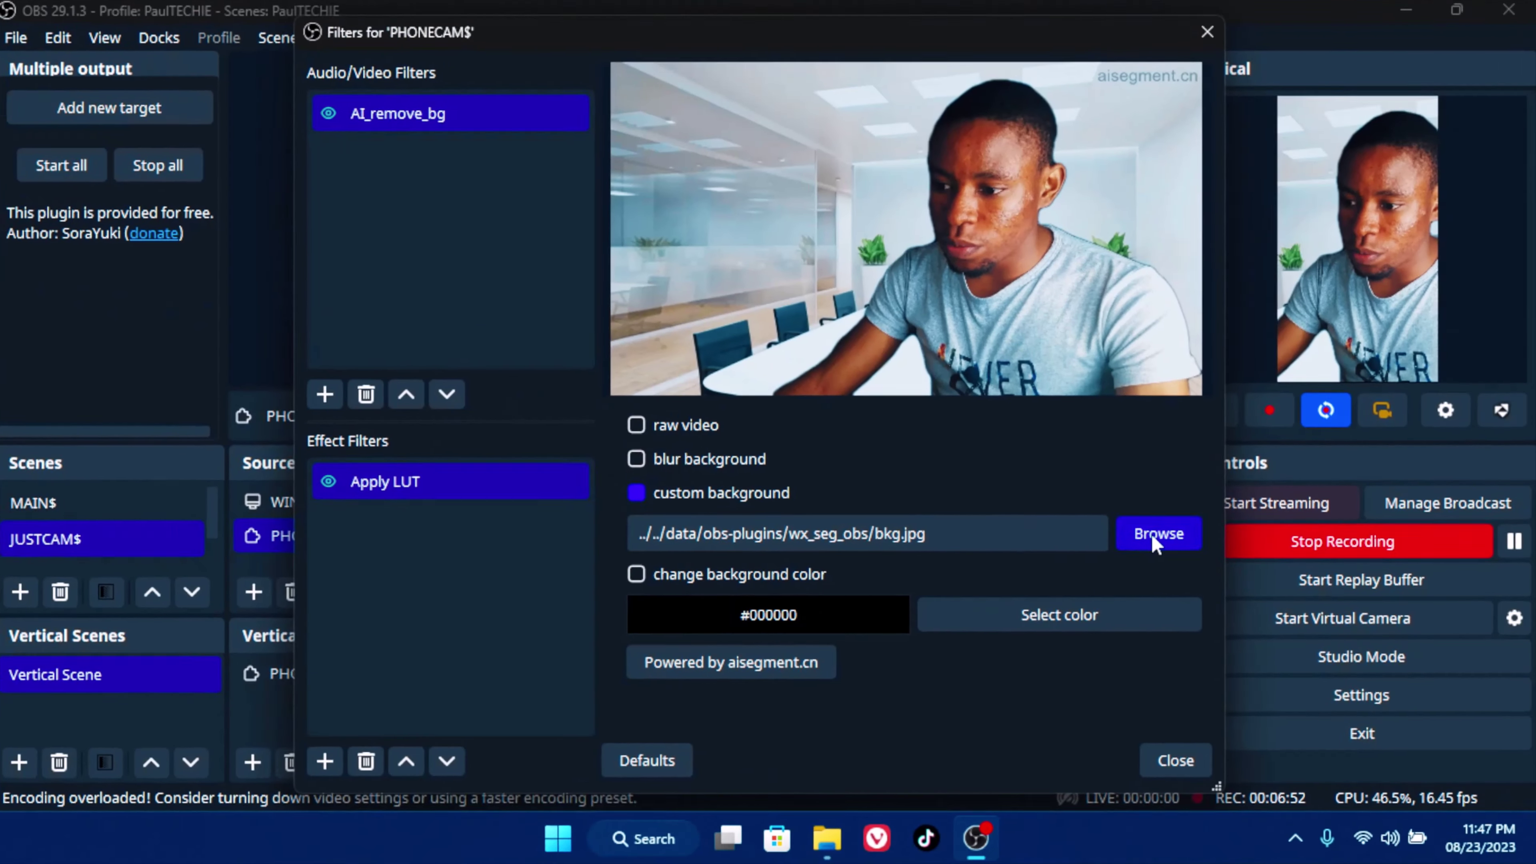
Set the custom background image to -1691884332.jpg from the Downloads folder
click(1155, 537)
scroll(382, 350, up, 5)
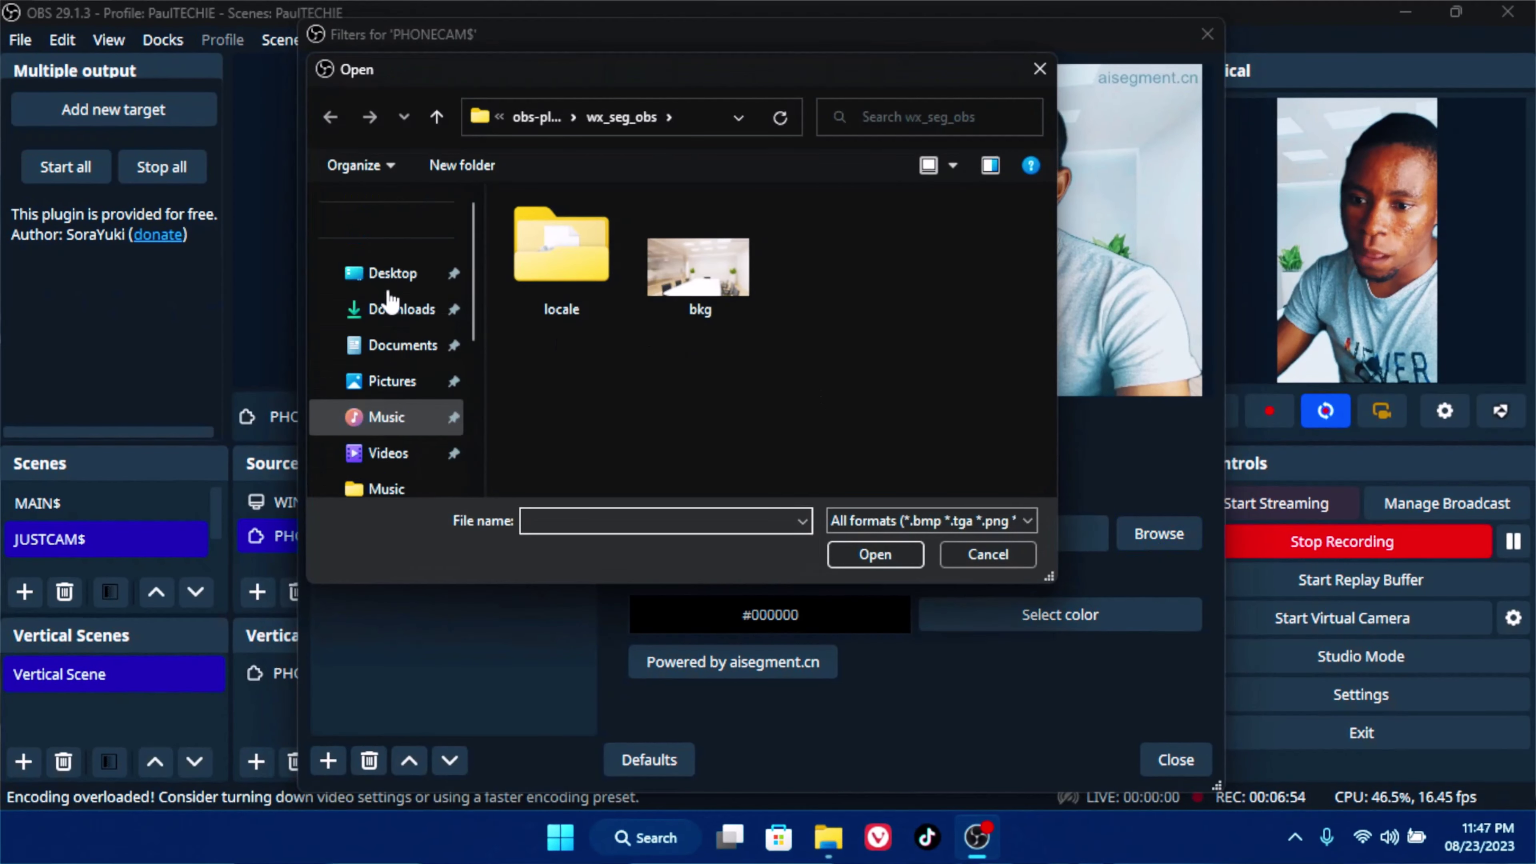
click(401, 315)
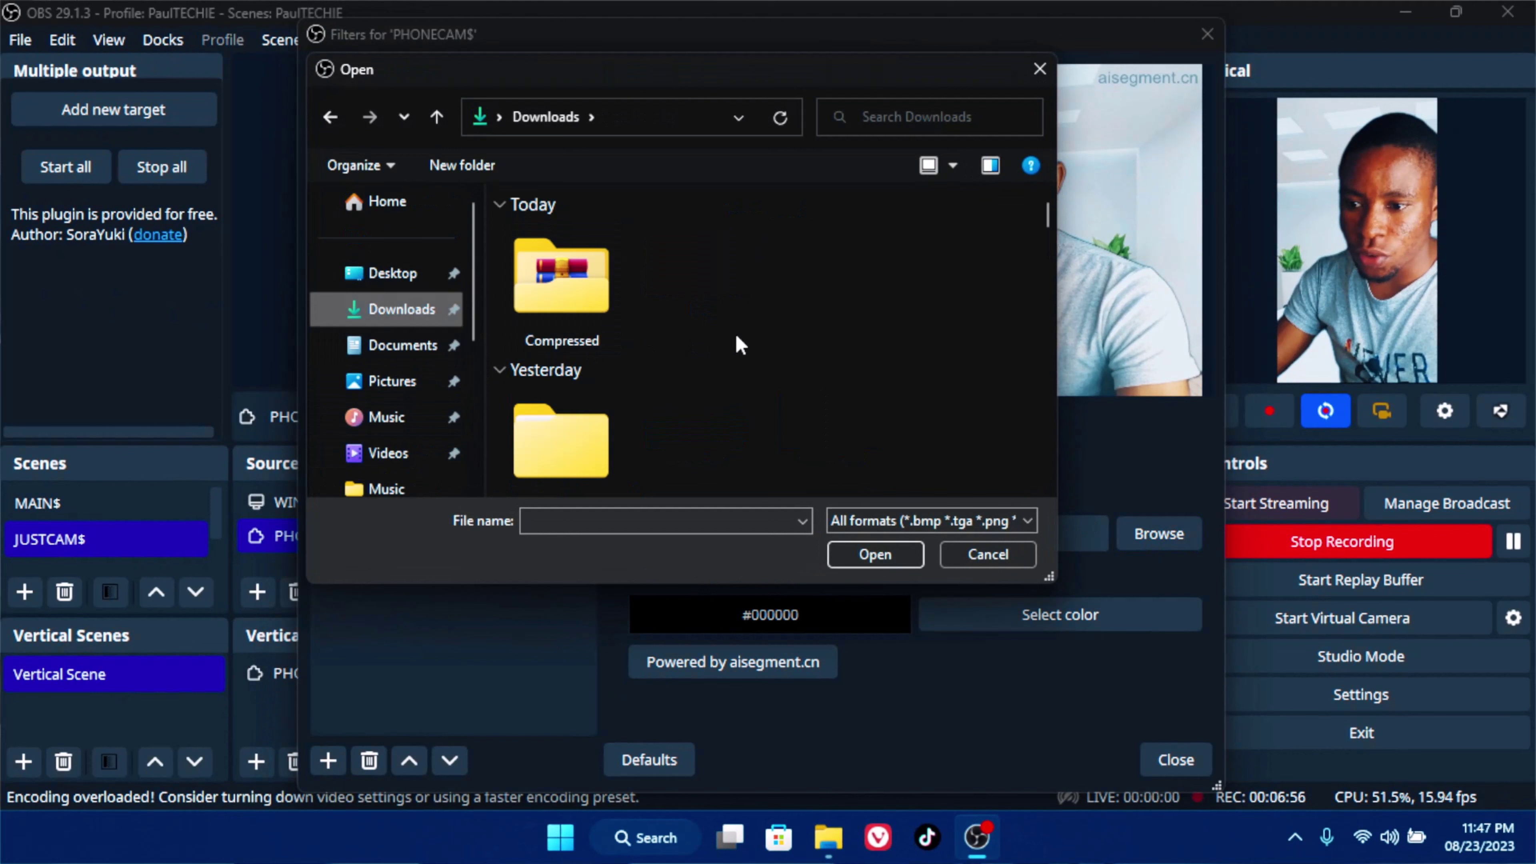
scroll(734, 331, down, 3)
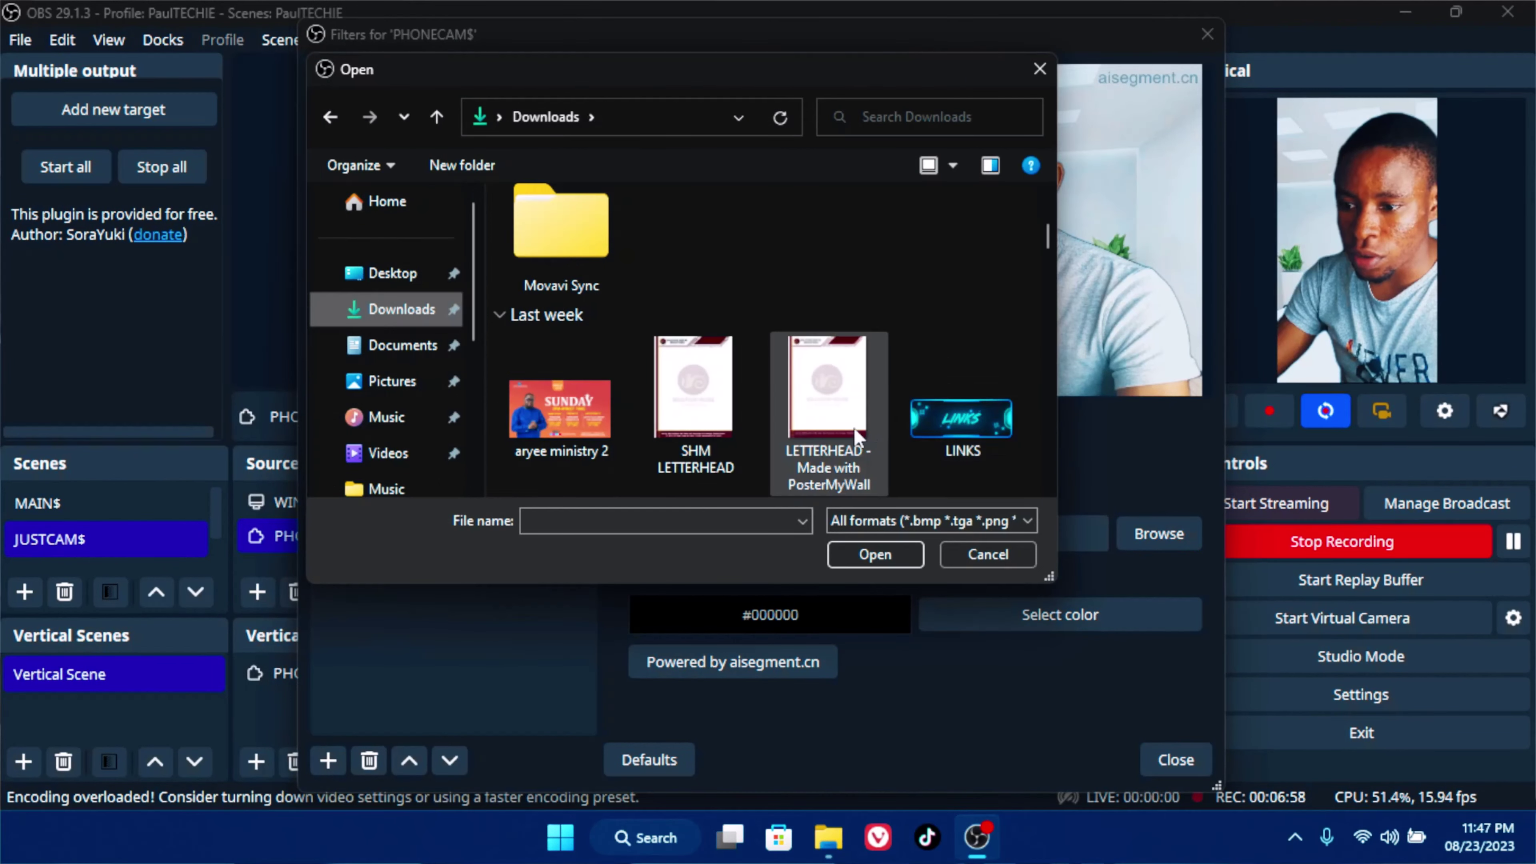
scroll(855, 433, down, 3)
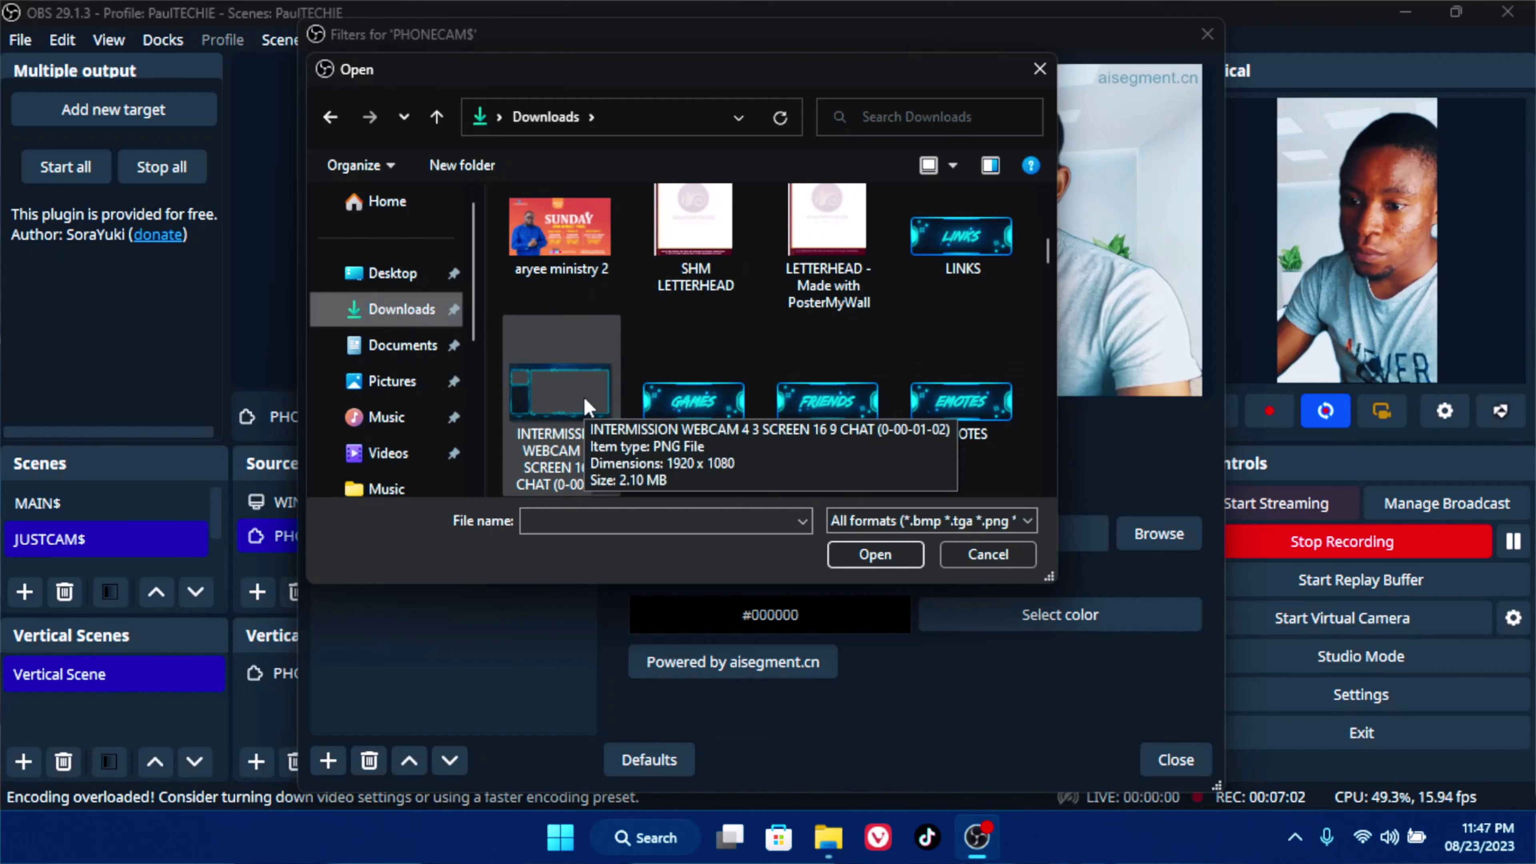
scroll(582, 404, down, 3)
scroll(790, 407, down, 3)
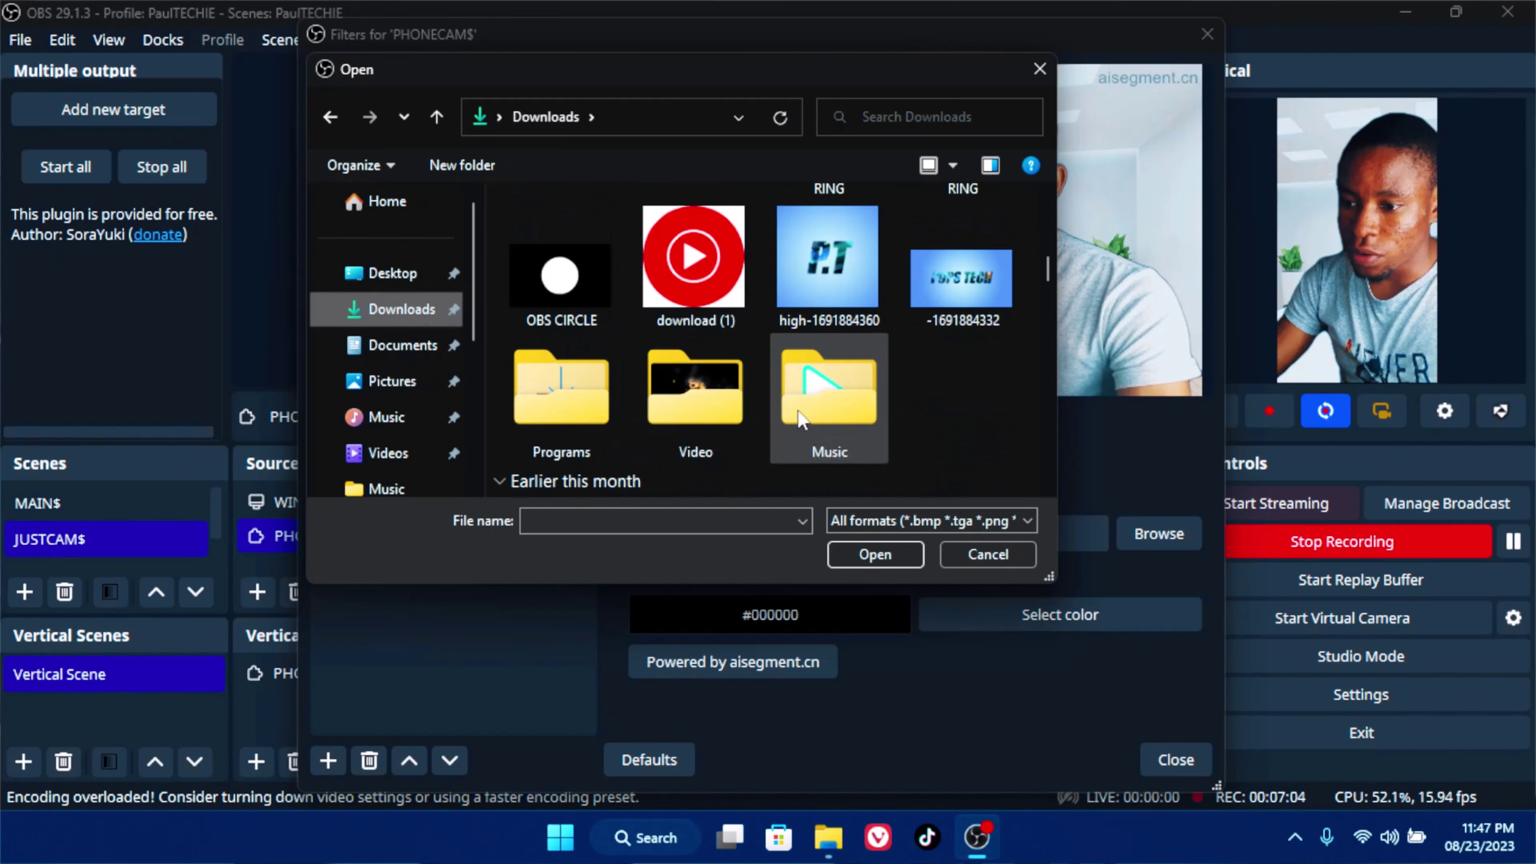
click(969, 299)
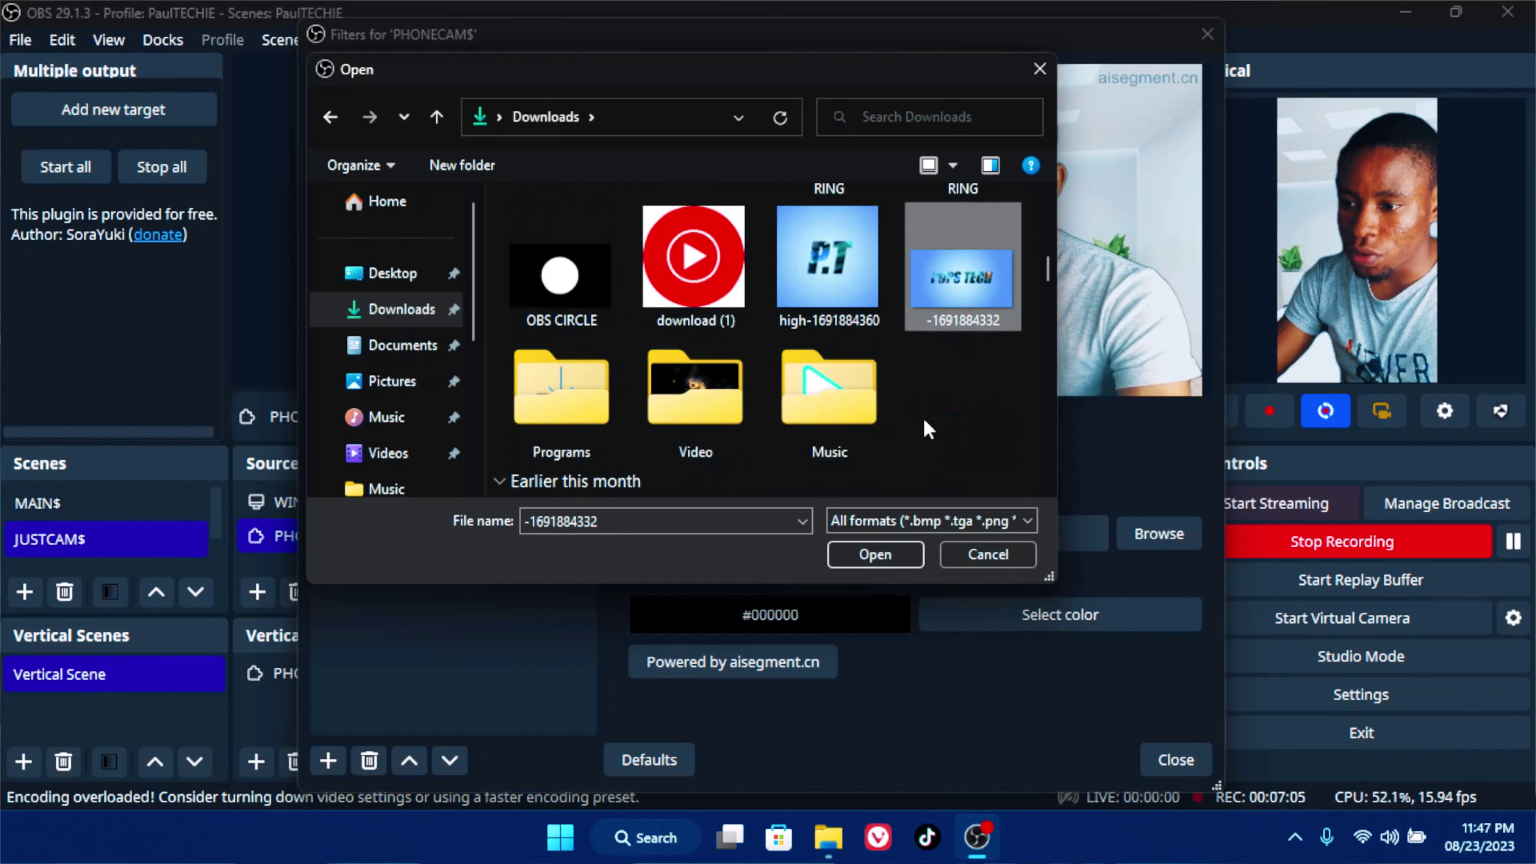
click(876, 554)
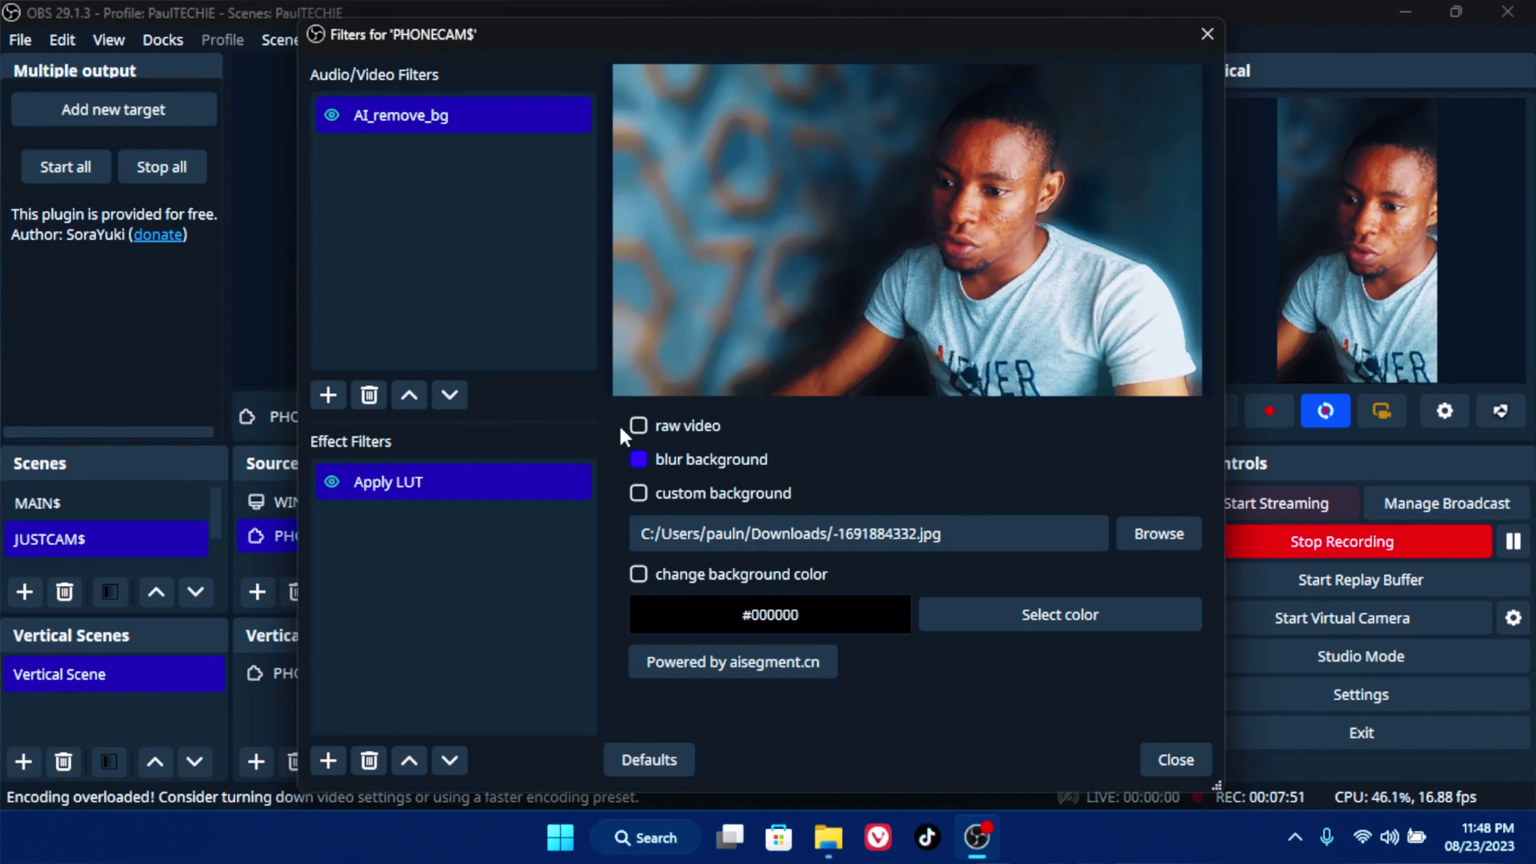
Switch the AI_remove_bg filter to raw video, showing the original patterned wall unblurred
click(638, 426)
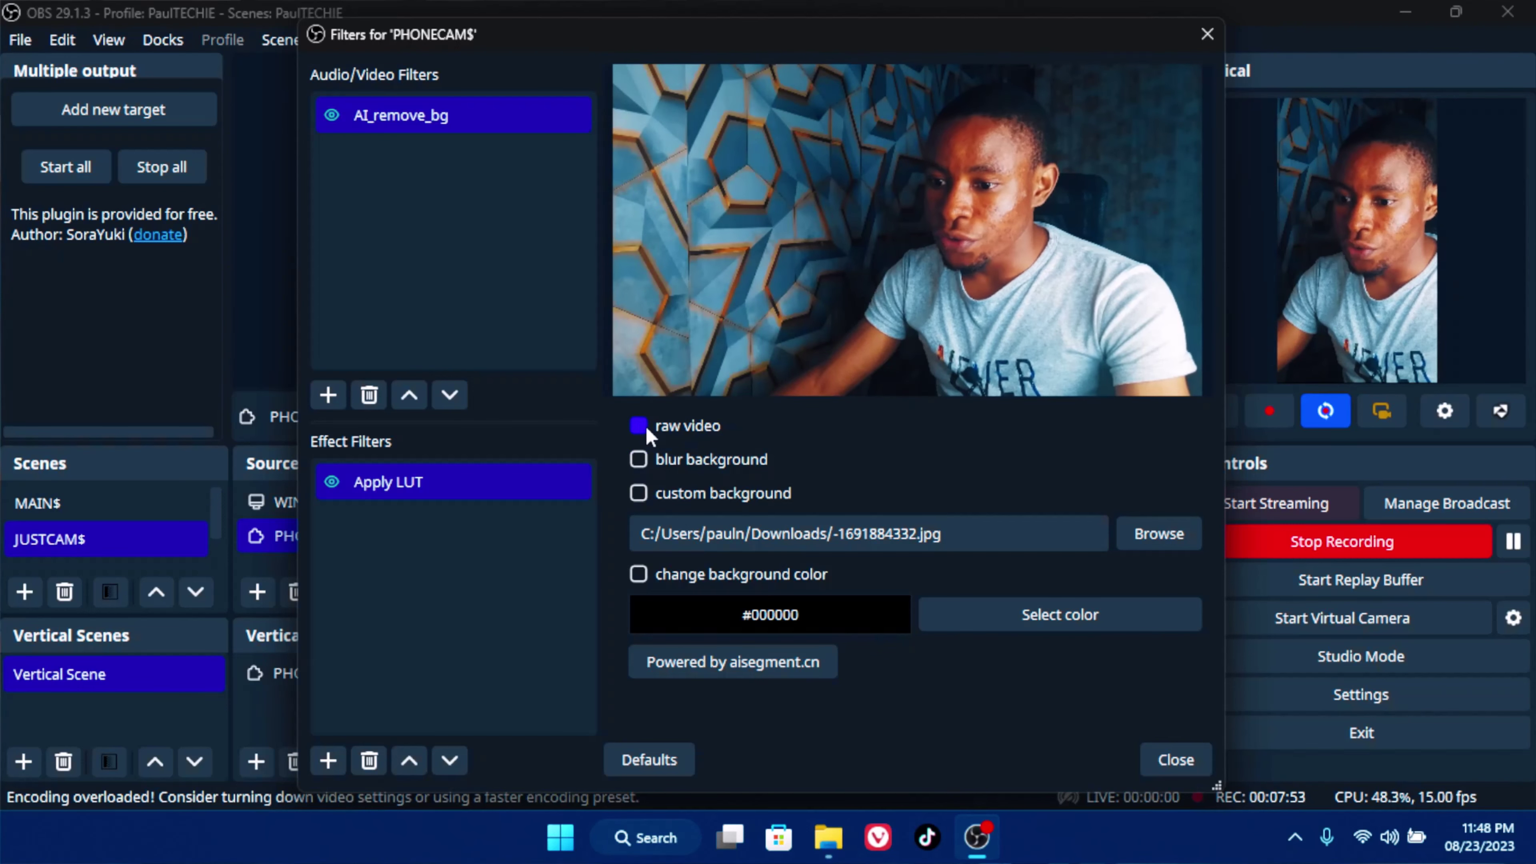